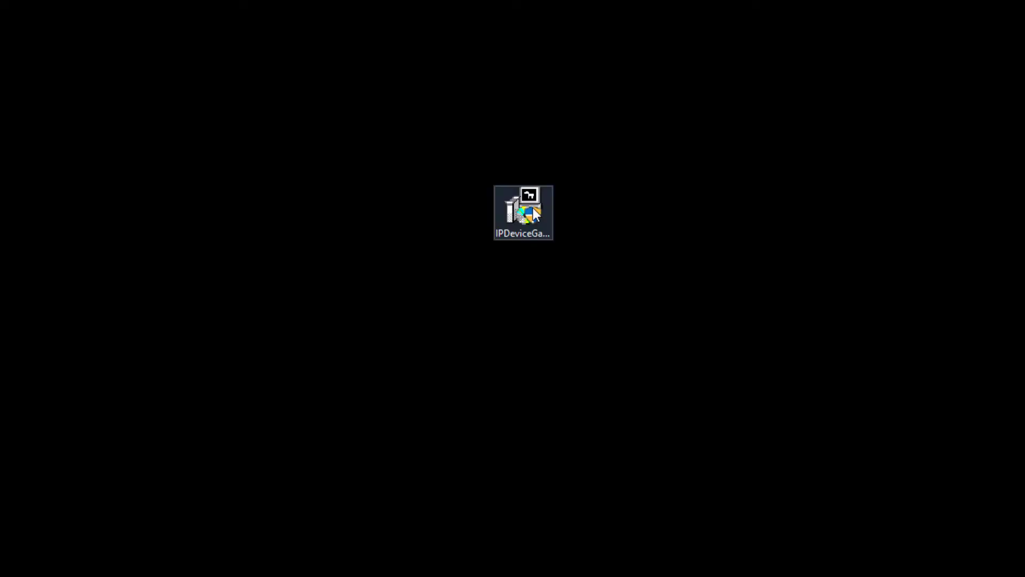
# Install the GJD IP Gateway from the IPDeviceGatewayService installer with the required GJDGateway component, and close the finished setup
pyautogui.click(533, 207)
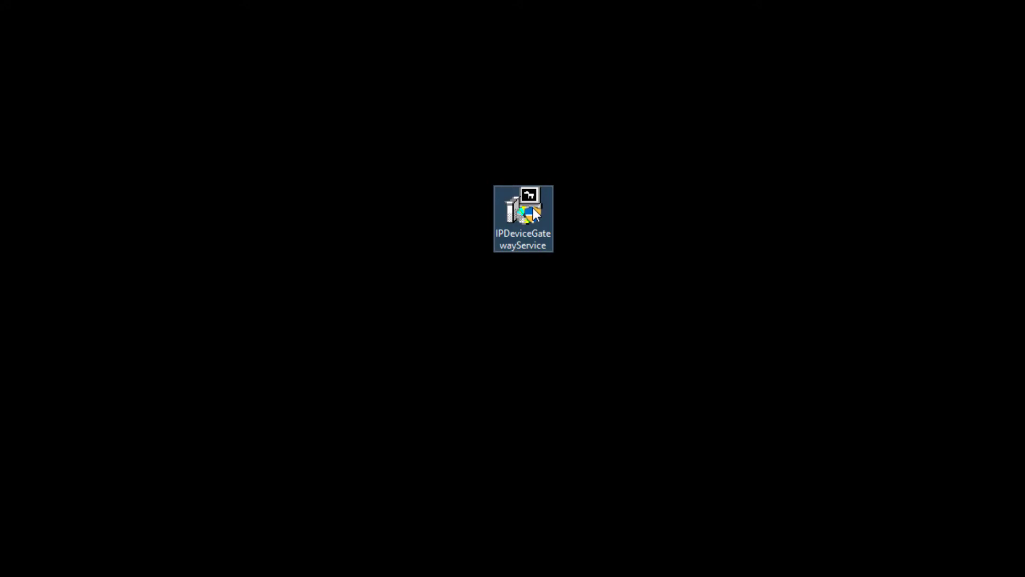
pyautogui.doubleClick(533, 207)
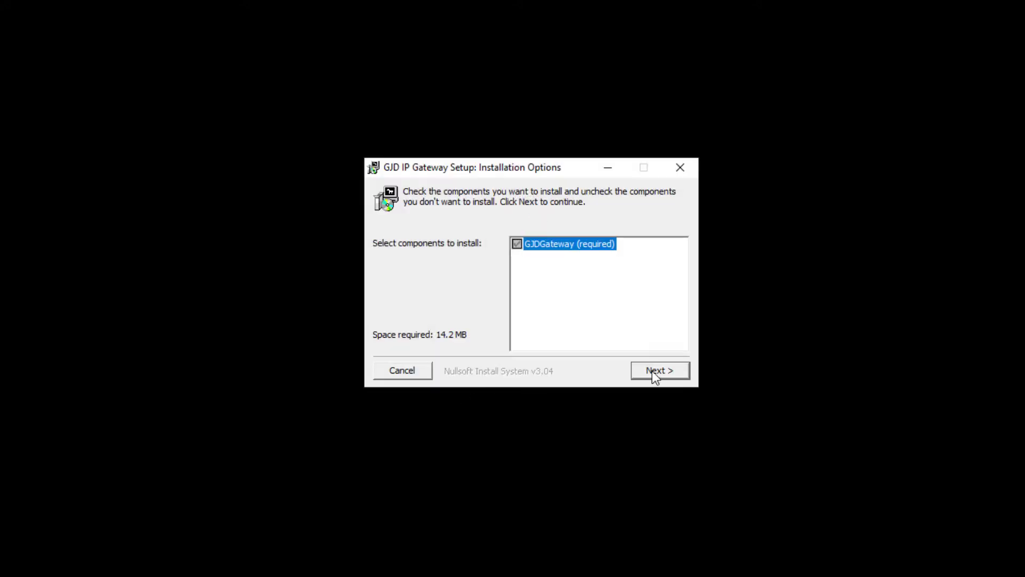
pyautogui.click(654, 369)
pyautogui.click(656, 370)
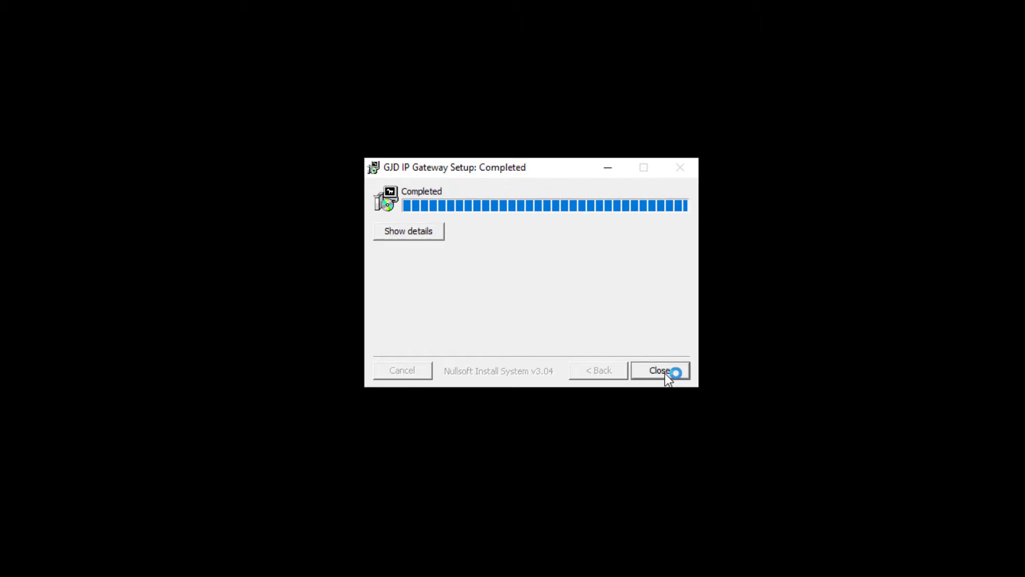
pyautogui.click(684, 377)
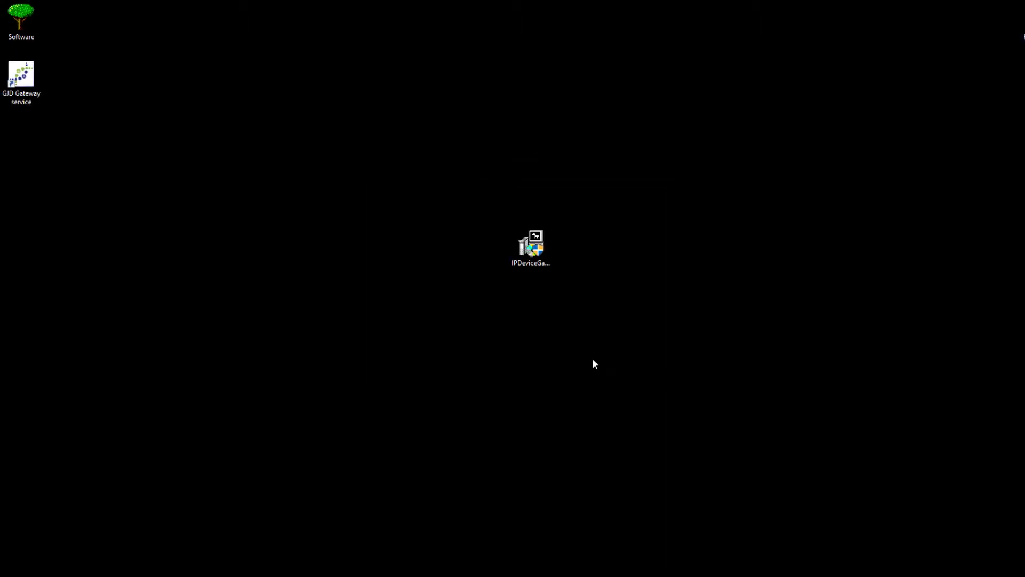
# Open the GJD Gateway service and scan the network for GJD devices
pyautogui.click(22, 87)
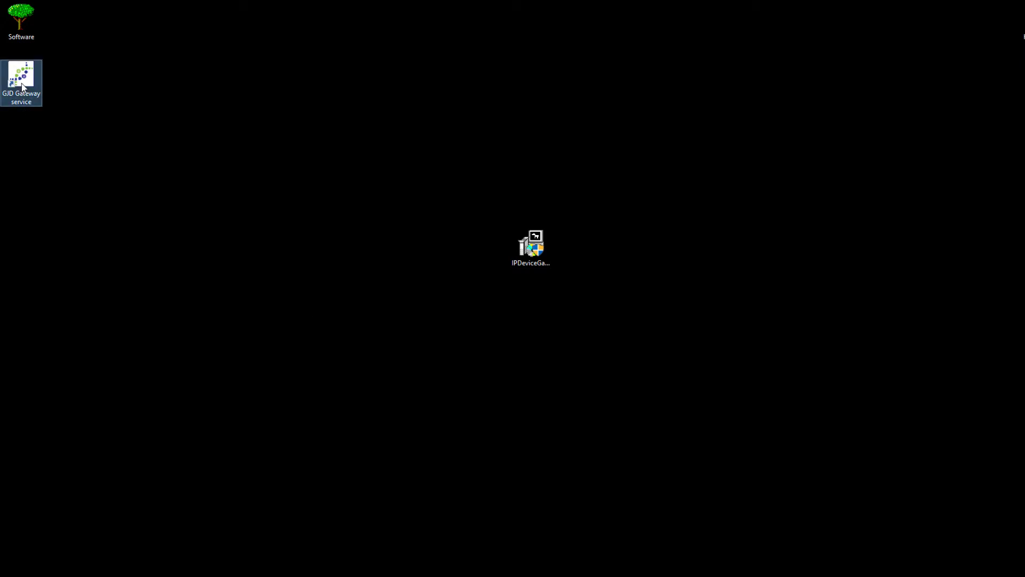
pyautogui.doubleClick(22, 86)
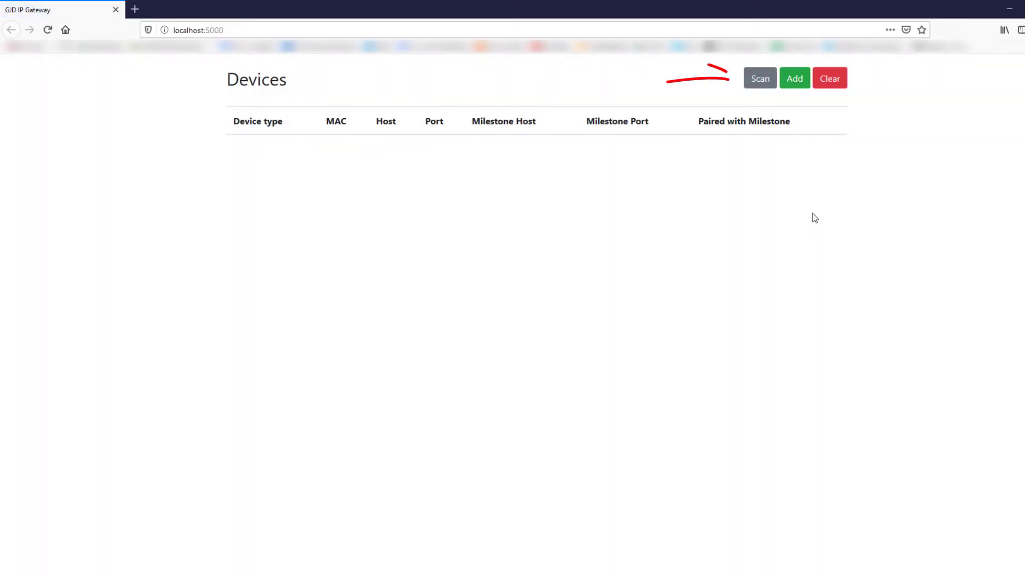
pyautogui.click(761, 80)
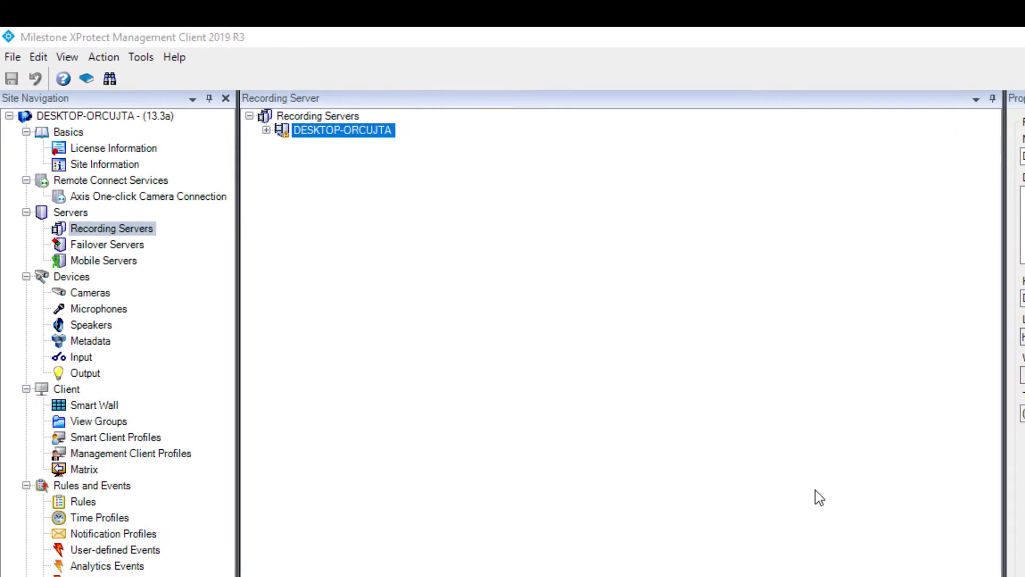
# Start adding hardware to the DESKTOP-ORCUJTA recording server in Milestone XProtect Management Client, using the Manual detection method
pyautogui.rightClick(387, 140)
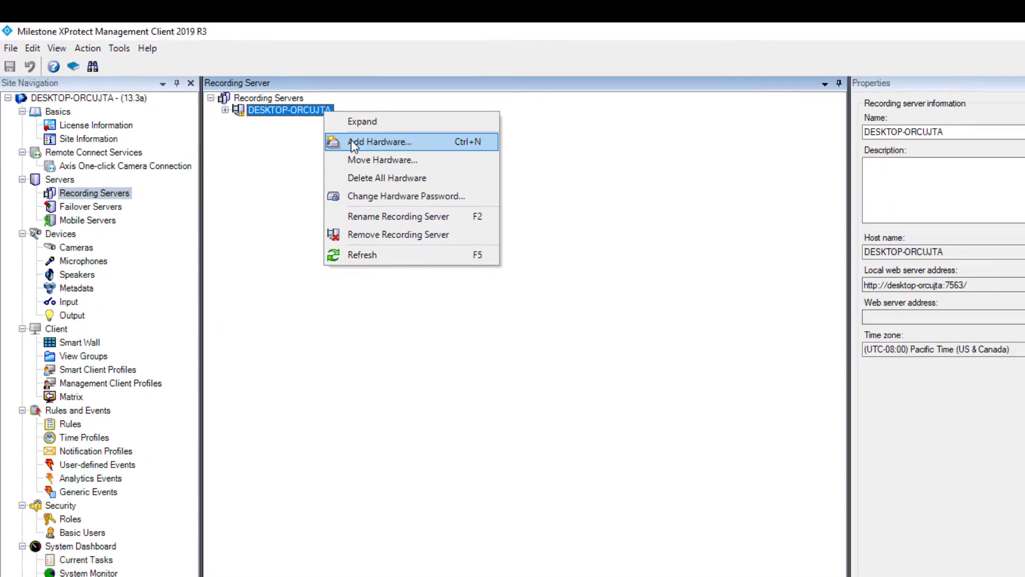
pyautogui.click(352, 143)
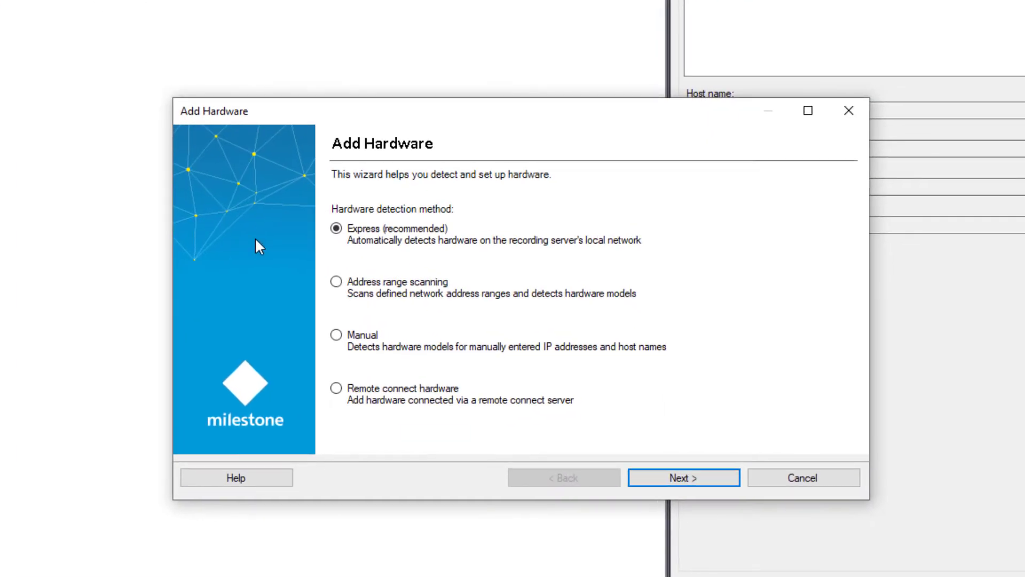
pyautogui.click(336, 334)
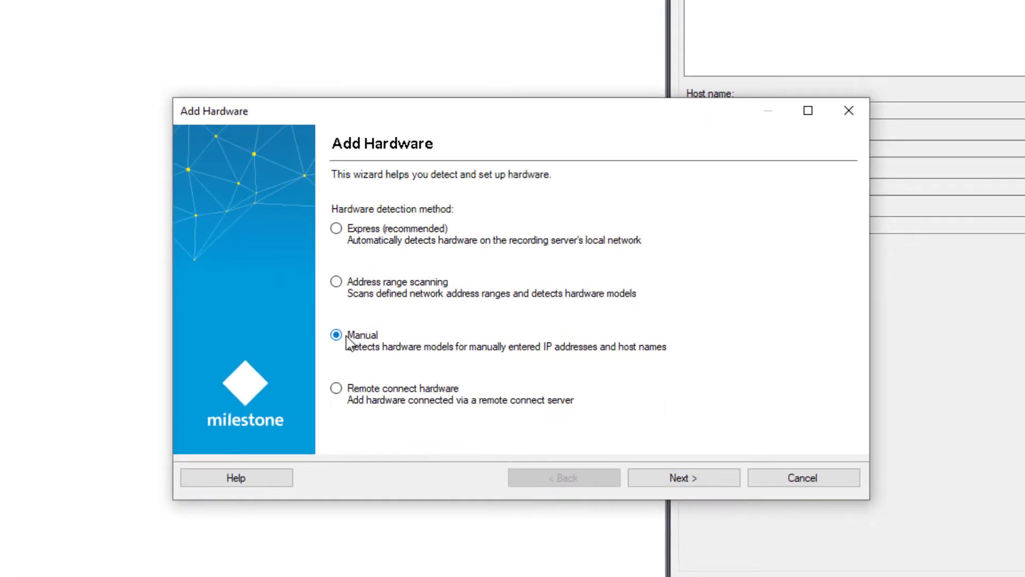
pyautogui.click(670, 480)
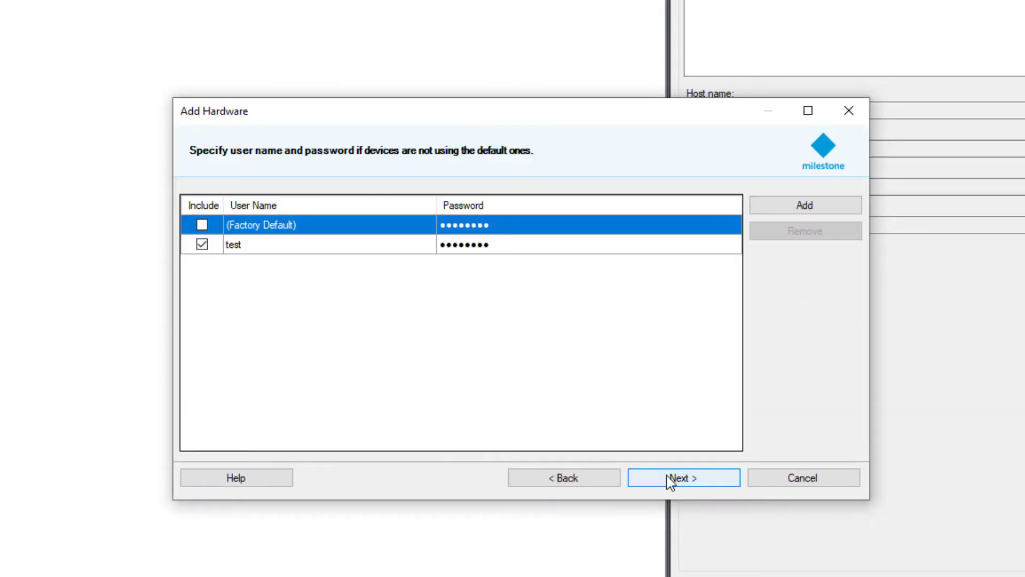
# Continue with the test user's credentials and include the GJD D-Tect driver alongside Clarius for the hardware scan
pyautogui.click(577, 247)
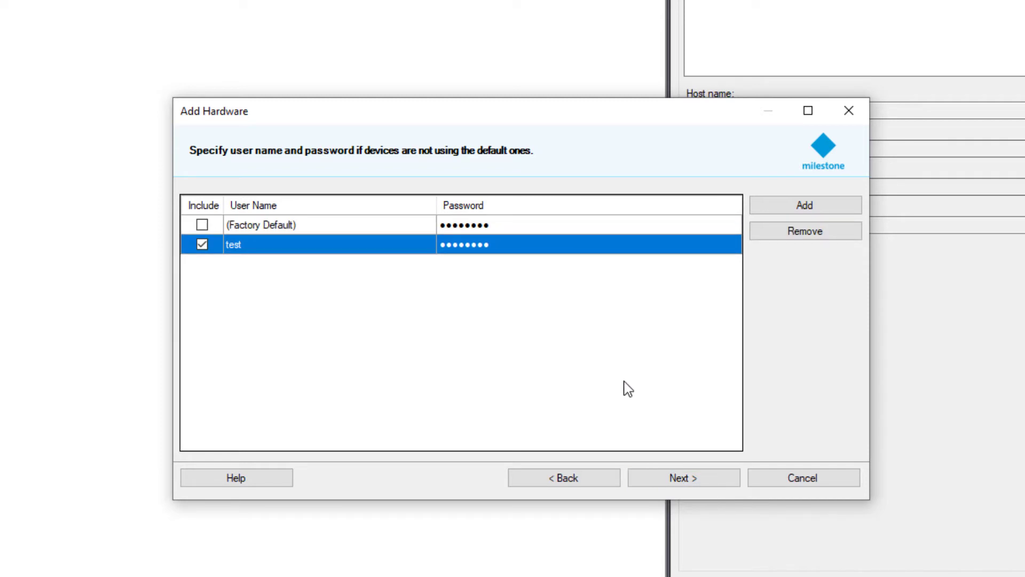
pyautogui.click(679, 481)
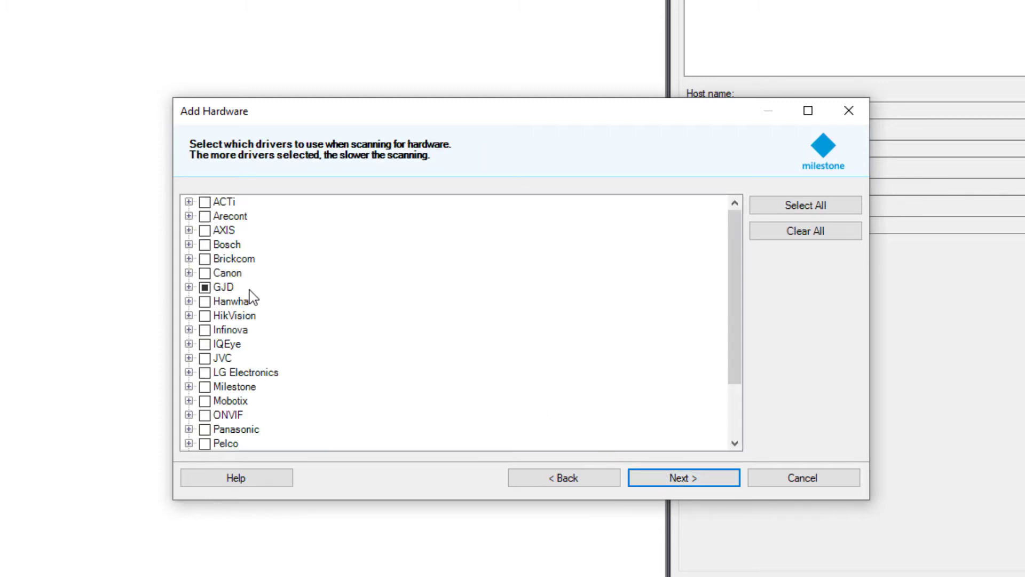
pyautogui.click(188, 287)
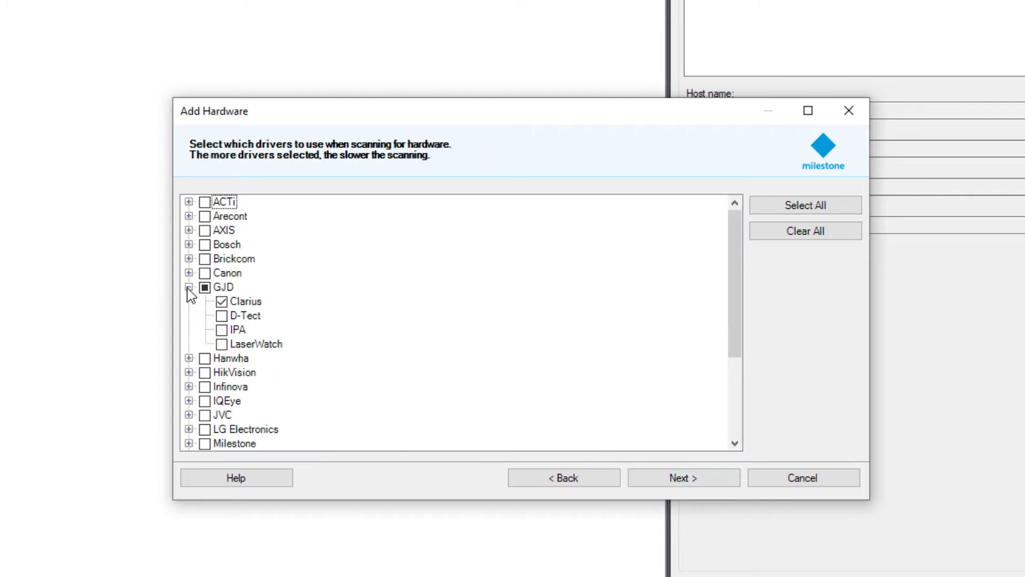
pyautogui.click(222, 315)
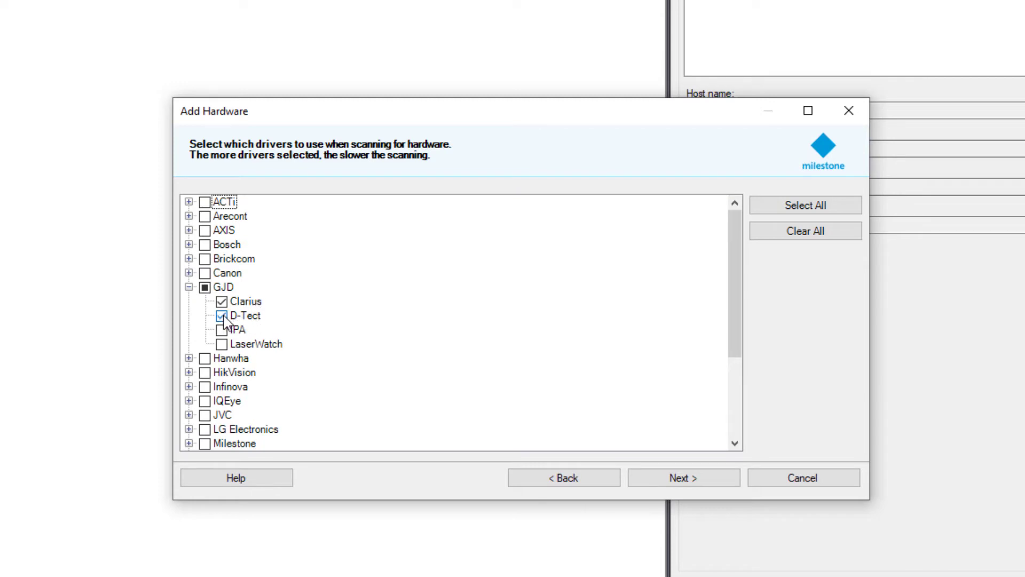
pyautogui.click(708, 483)
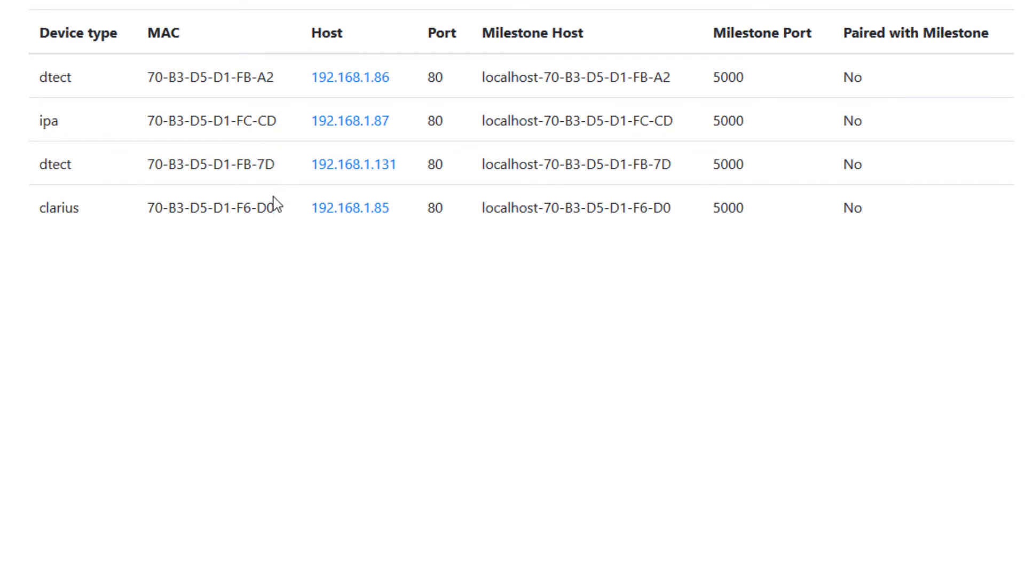
# Copy the clarius device's Milestone host, localhost-70-B3-D5-D1-F6-D0, from the GJD IP Gateway page into the first hardware entry's address
pyautogui.doubleClick(590, 208)
pyautogui.click(590, 208)
pyautogui.tripleClick(590, 209)
pyautogui.rightClick(589, 209)
pyautogui.click(624, 225)
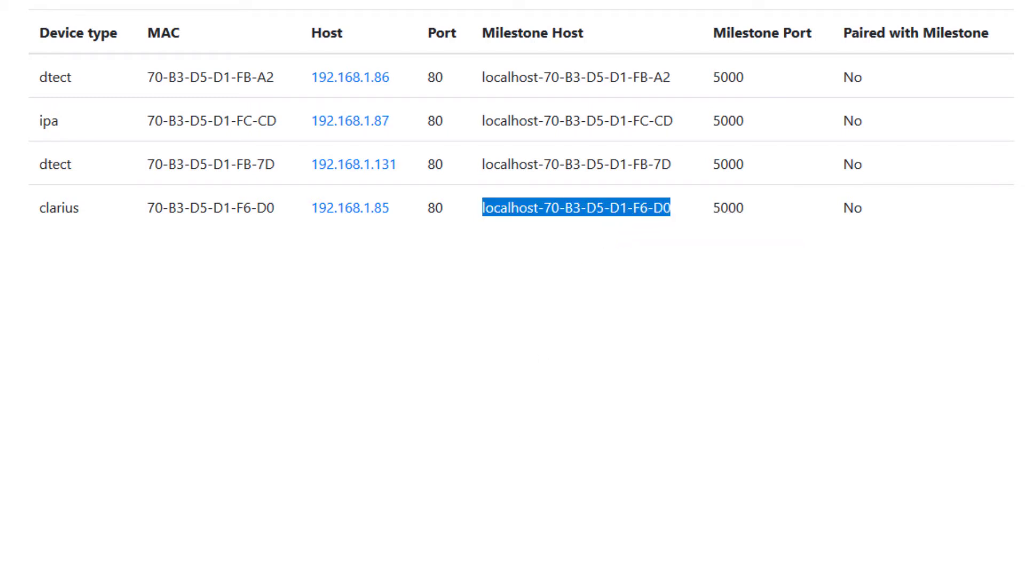
pyautogui.click(386, 575)
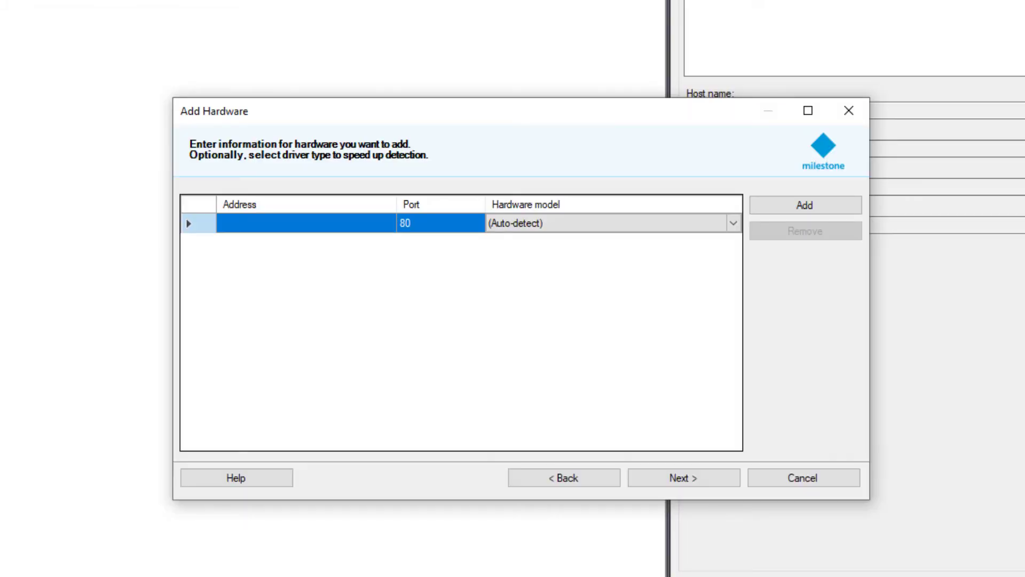
pyautogui.click(310, 227)
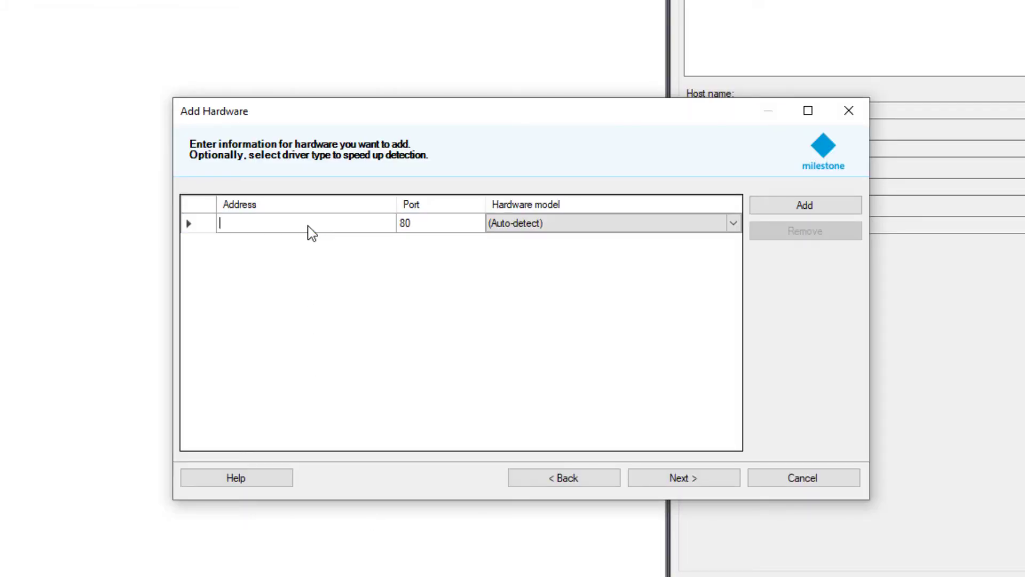
pyautogui.rightClick(308, 225)
pyautogui.click(344, 302)
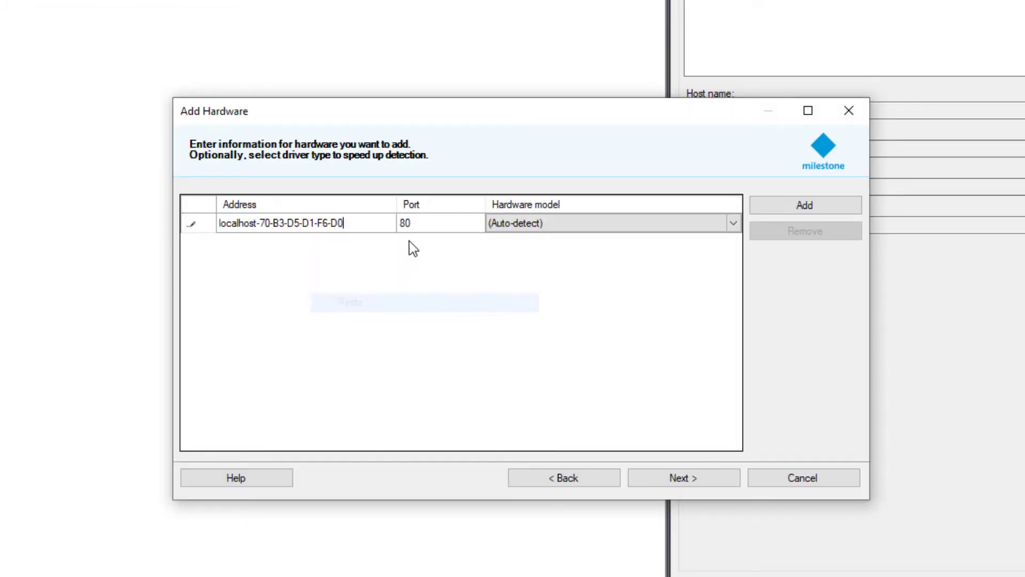
# Set the first hardware entry's port to 5000 and its hardware model to Clarius
pyautogui.click(414, 226)
pyautogui.write('5')
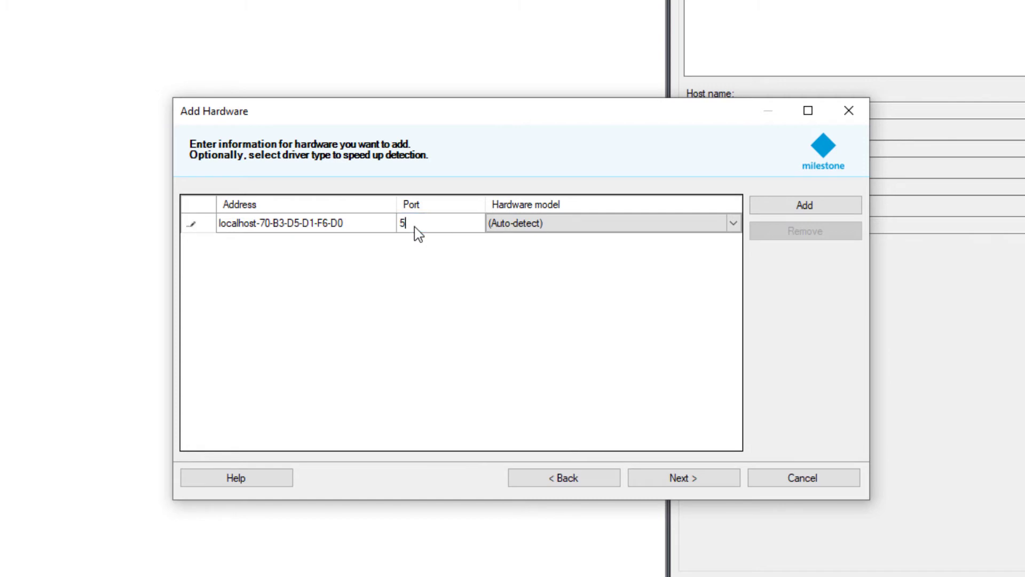
pyautogui.write('000')
pyautogui.click(520, 222)
pyautogui.click(521, 224)
pyautogui.click(521, 250)
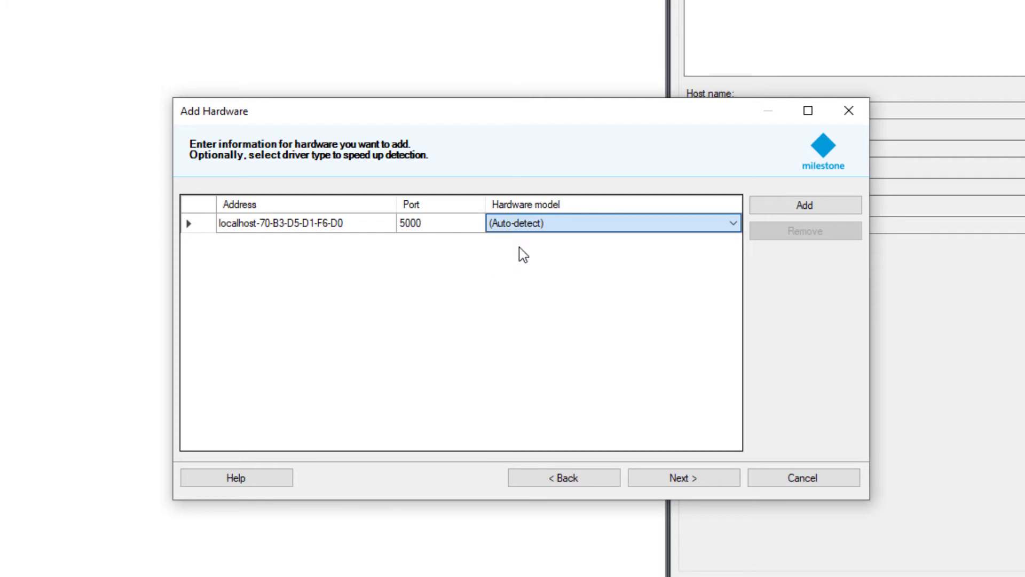
# Add a second hardware entry and copy the first dtect device's Milestone host, localhost-70-B3-D5-D1-FB-A2, from the gateway page into its address
pyautogui.click(789, 205)
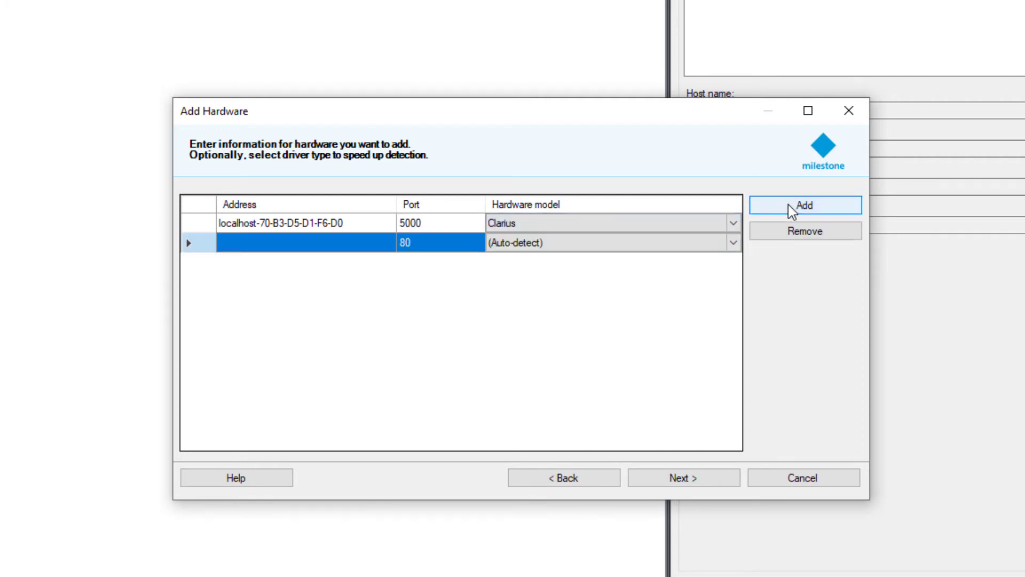
pyautogui.hotkey('alt', 'Tab')
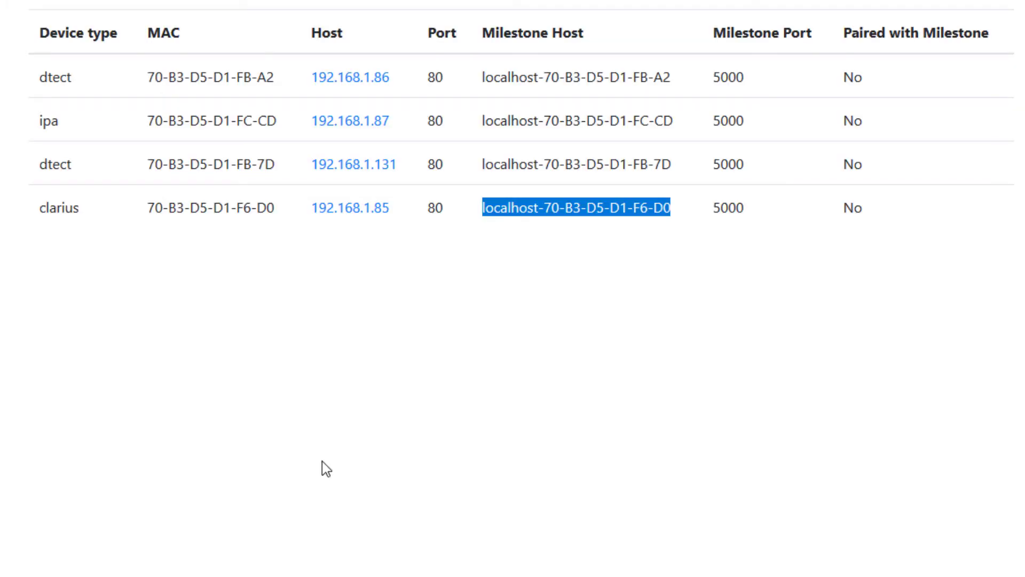
pyautogui.click(577, 76)
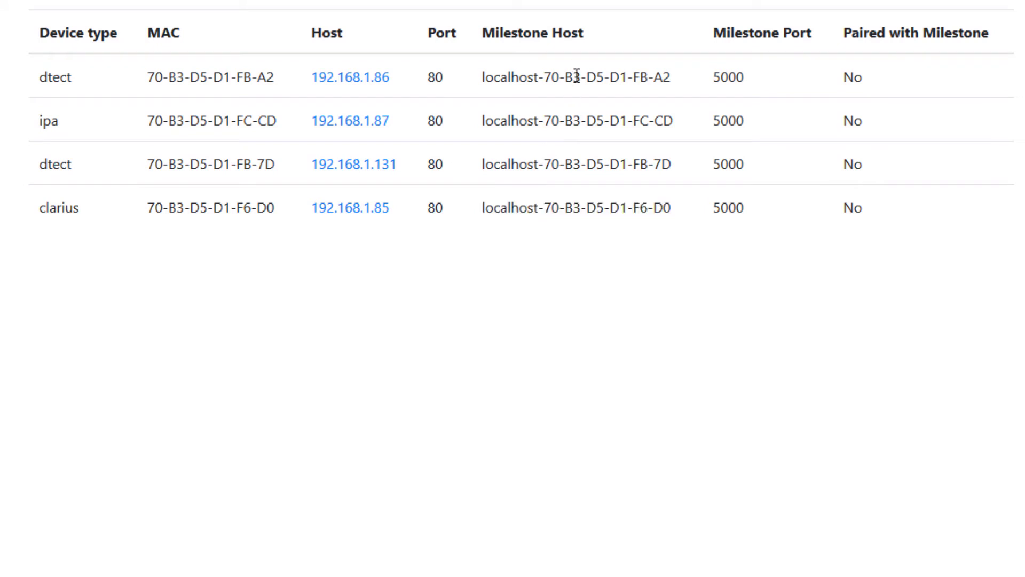
pyautogui.doubleClick(576, 76)
pyautogui.tripleClick(577, 76)
pyautogui.rightClick(577, 76)
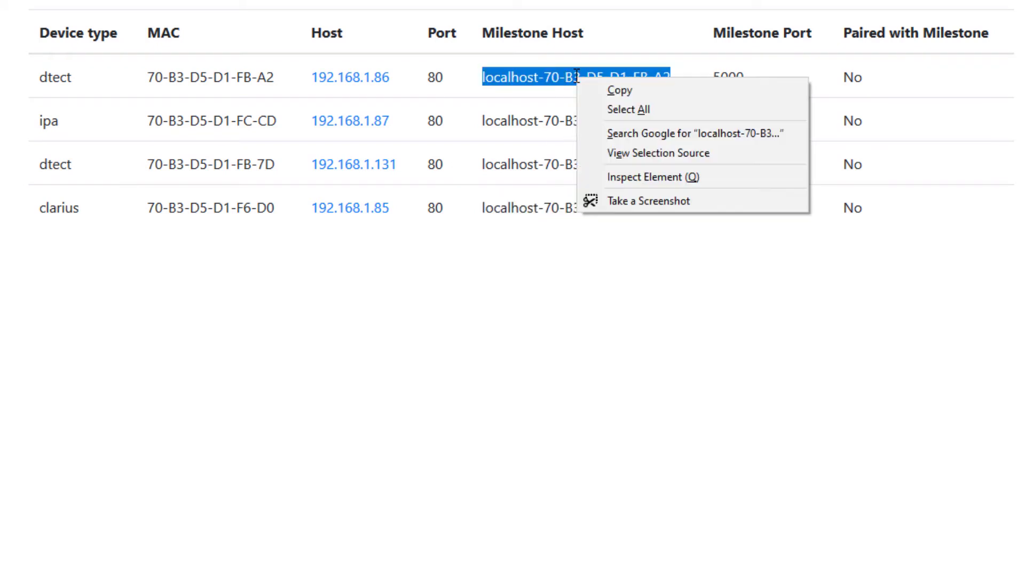
pyautogui.click(601, 91)
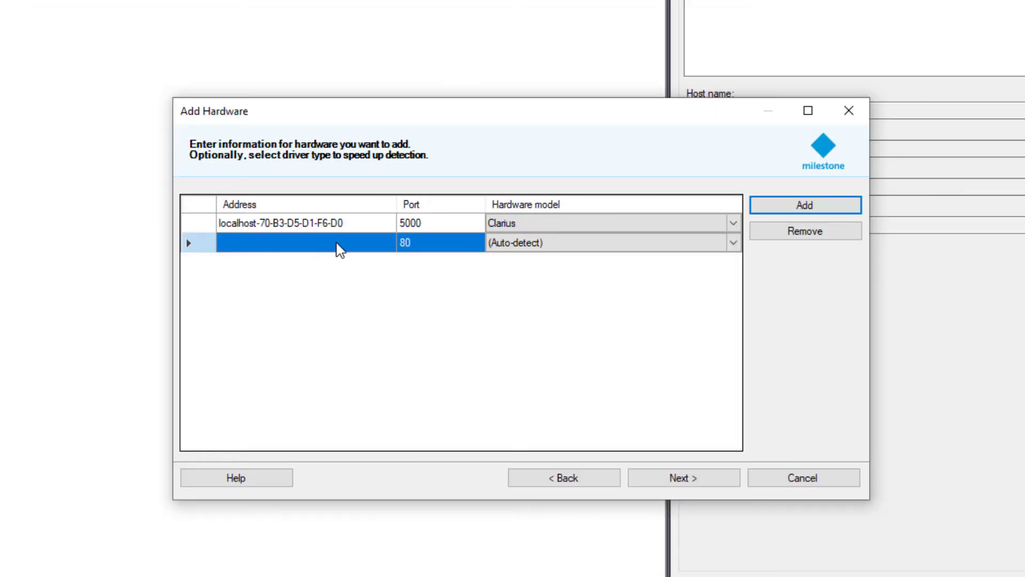
pyautogui.click(337, 242)
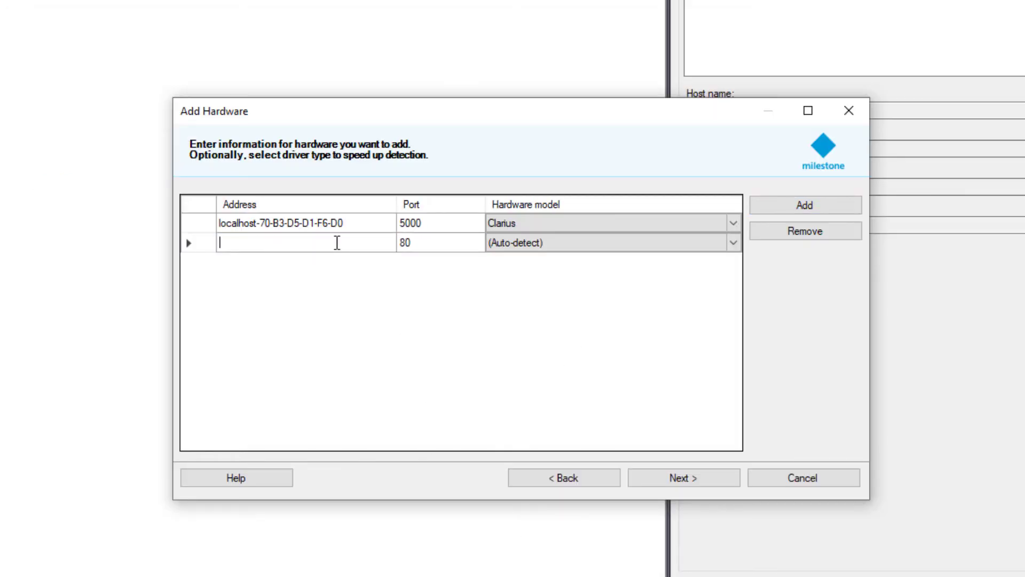
pyautogui.rightClick(337, 242)
pyautogui.click(394, 318)
# Set the second hardware entry's model to D-Tect and its port to 5000
pyautogui.click(510, 247)
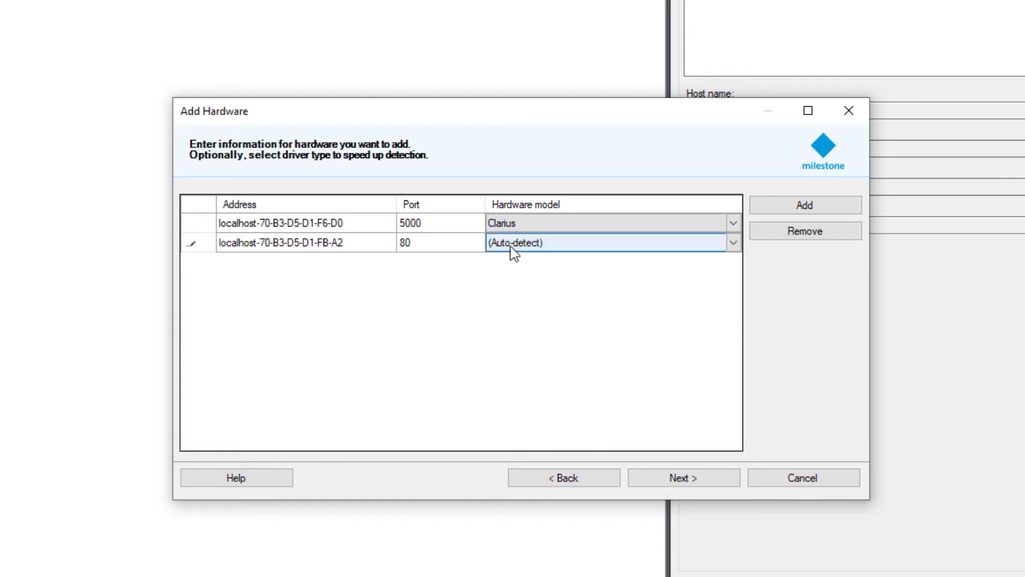
pyautogui.click(512, 247)
pyautogui.click(511, 285)
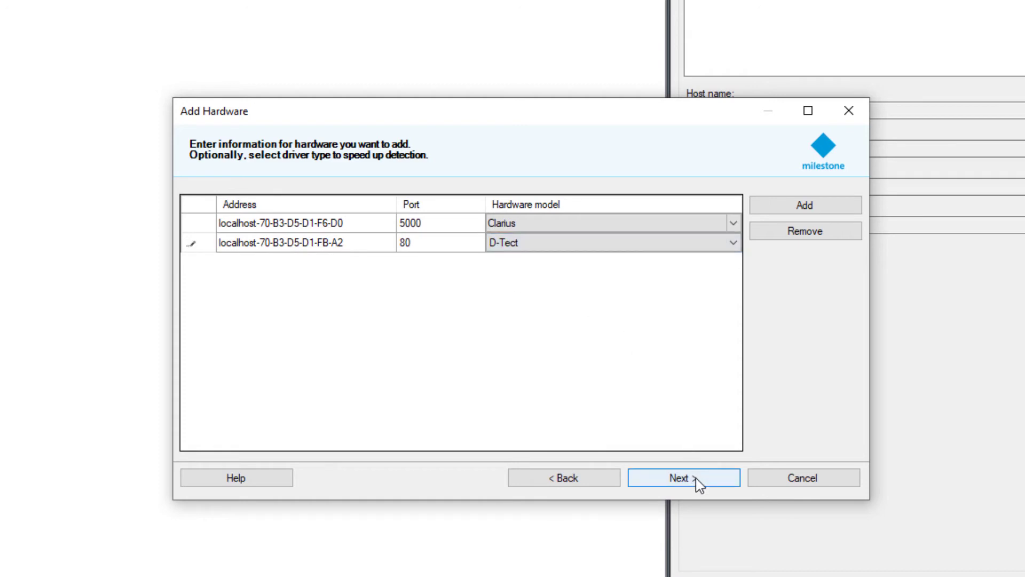
pyautogui.click(461, 249)
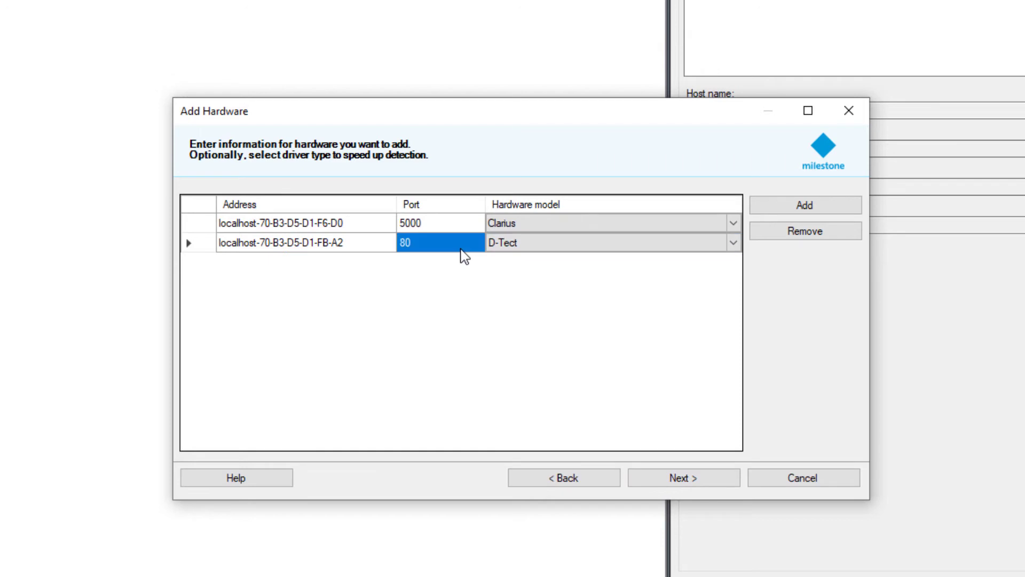
pyautogui.write('5000')
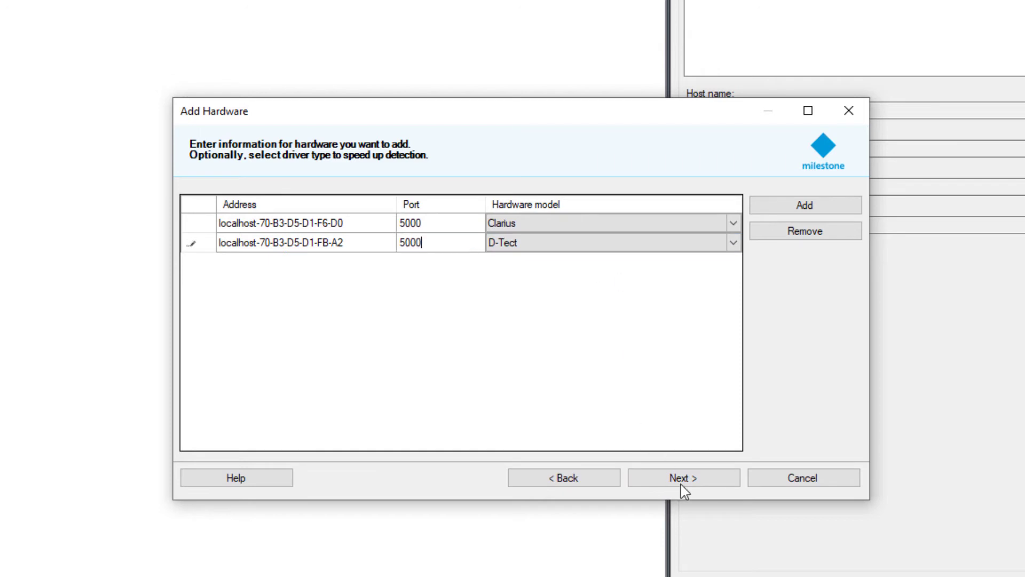
# Detect both listed devices, collect their hardware information, and proceed to the device enabling and naming page
pyautogui.click(683, 482)
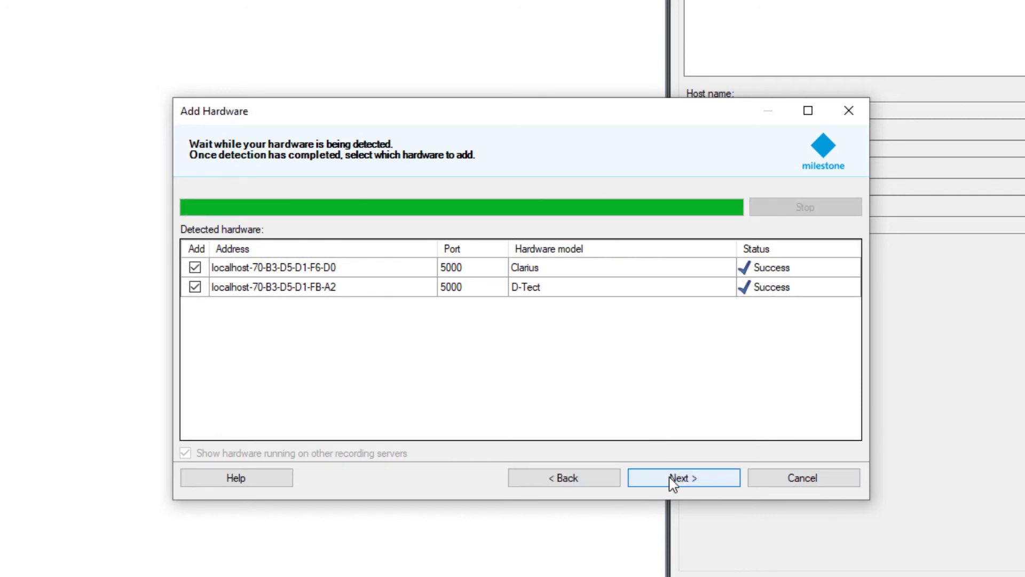
pyautogui.click(674, 479)
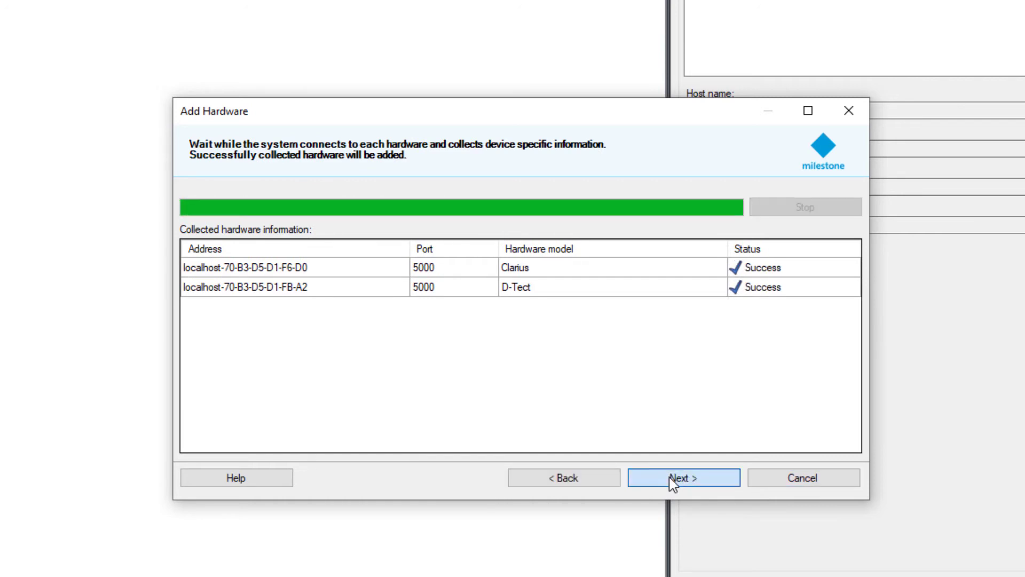
pyautogui.click(673, 479)
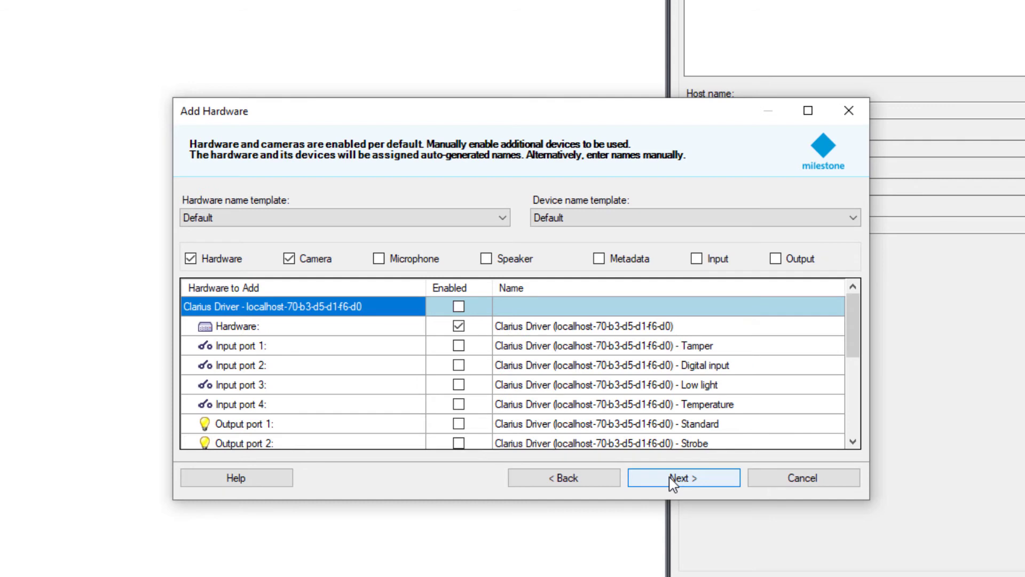
# Enable all input and output devices of the detected hardware and proceed to the device group selection
pyautogui.click(699, 259)
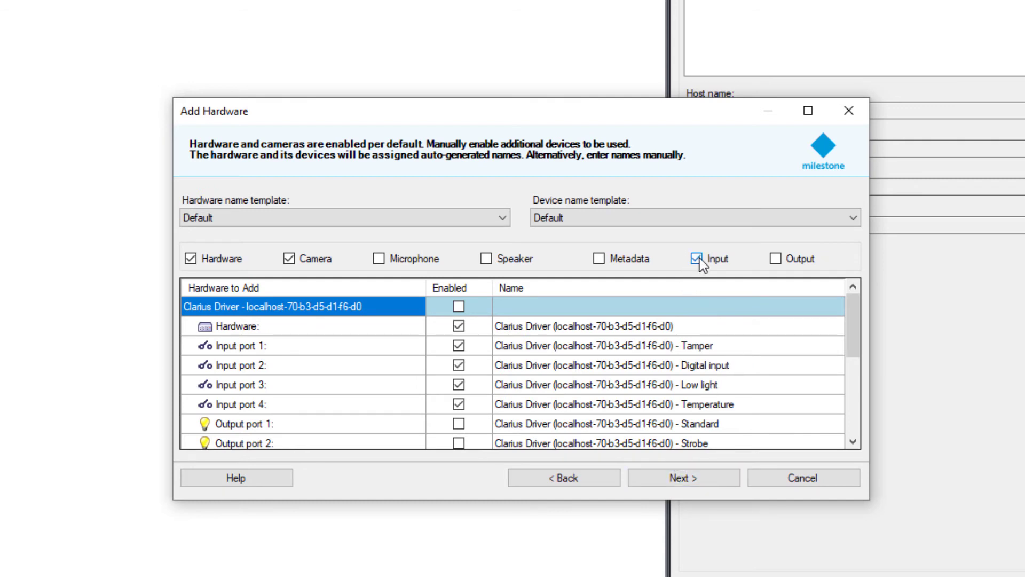
pyautogui.click(778, 260)
pyautogui.click(674, 478)
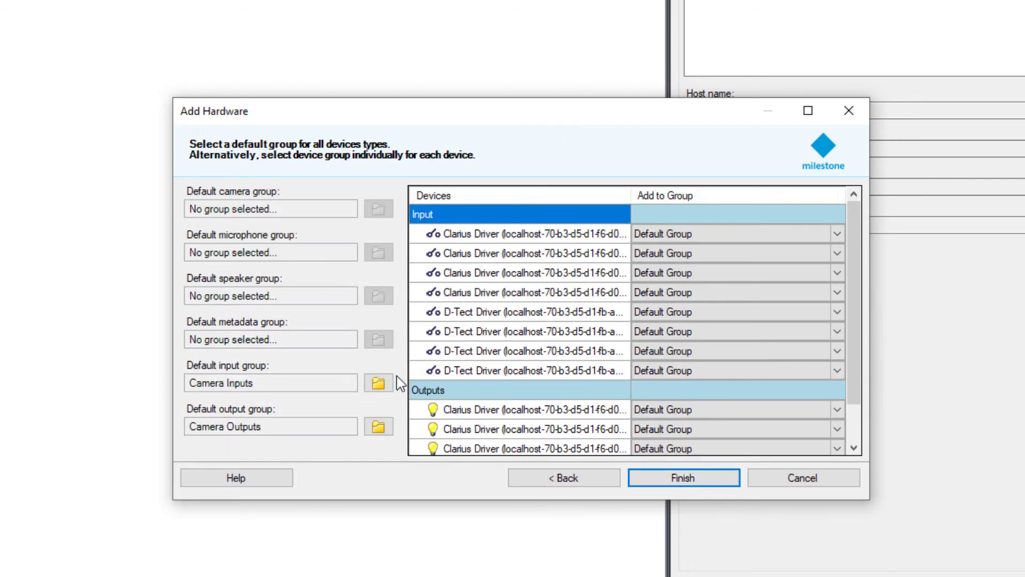
# Create an input group named All Inputs and assign it as the default input group
pyautogui.click(380, 384)
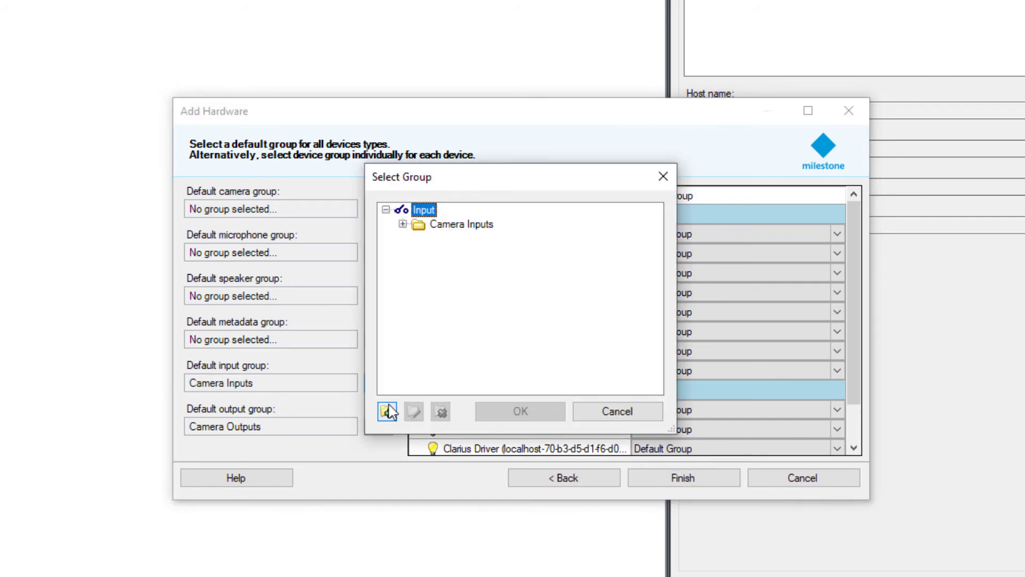
pyautogui.click(387, 411)
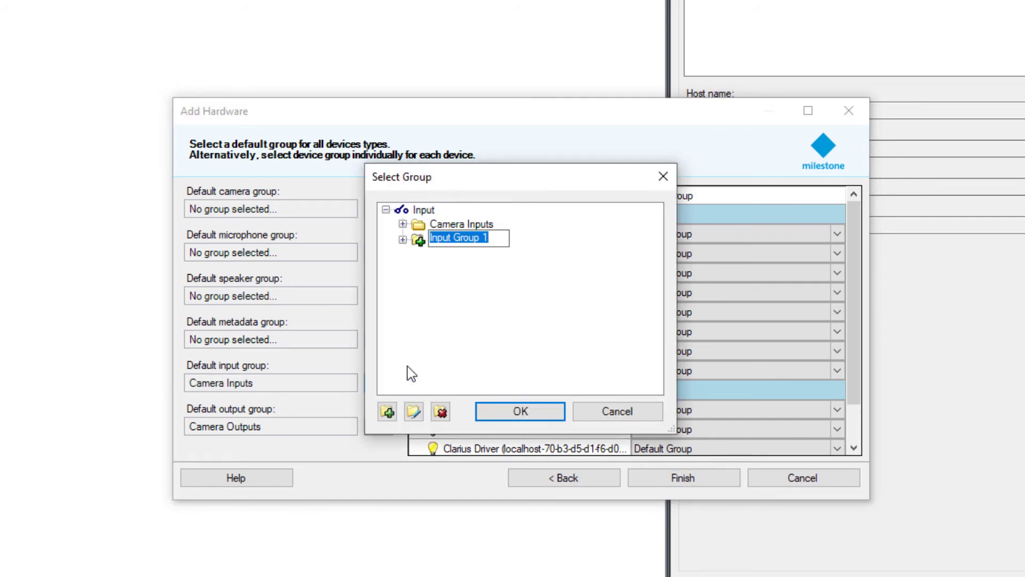
pyautogui.write('All Inputs')
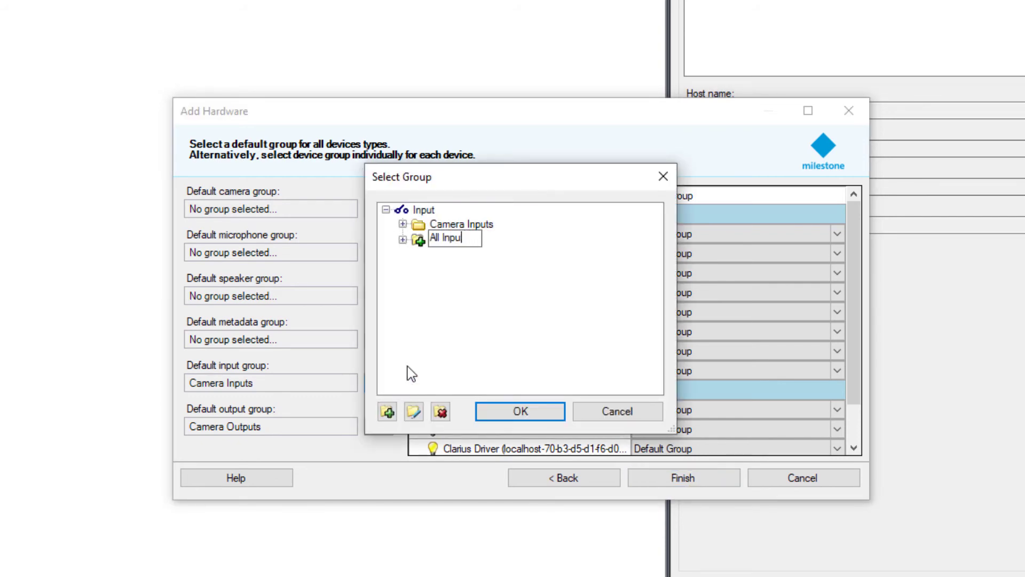
pyautogui.press('Return')
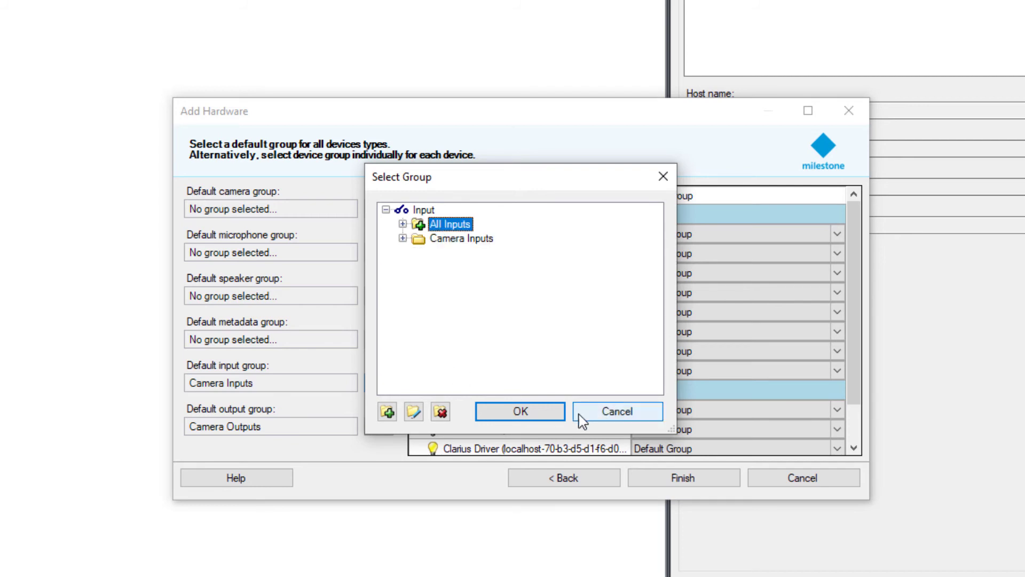
pyautogui.click(555, 419)
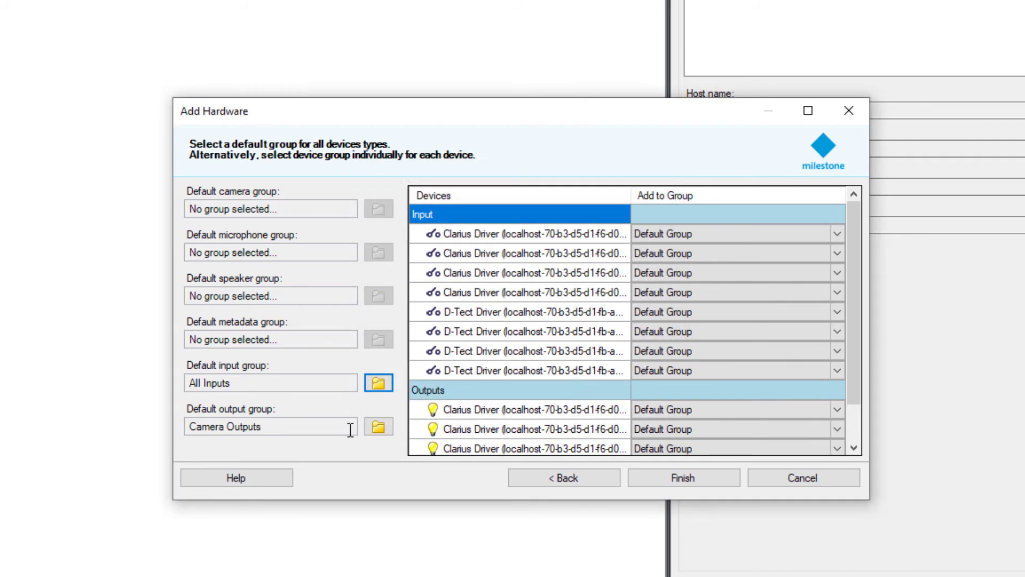
# Create an output group named All Outputs as the default output group, and finish adding the hardware
pyautogui.click(380, 426)
pyautogui.click(387, 411)
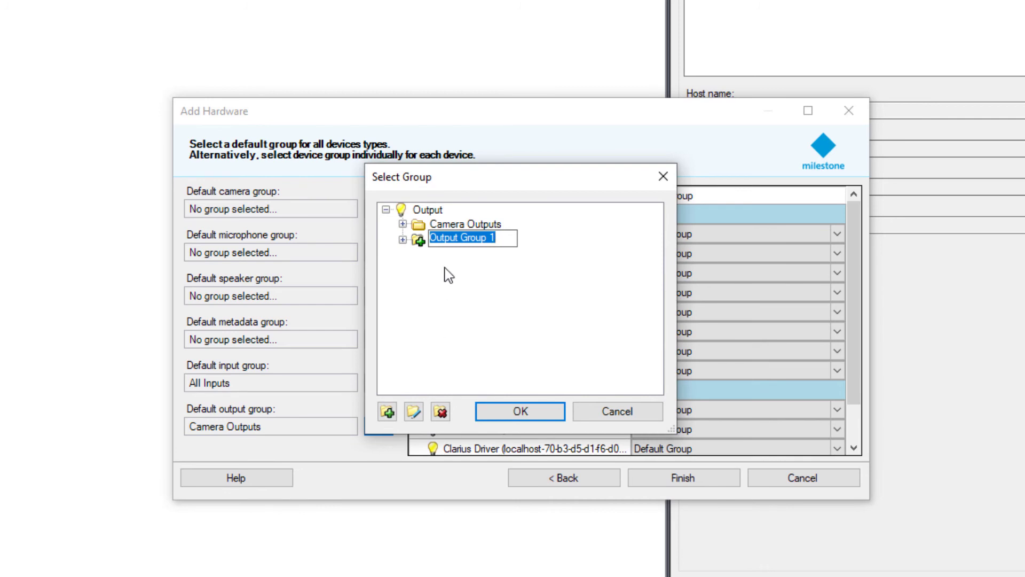
pyautogui.write('All Outputs')
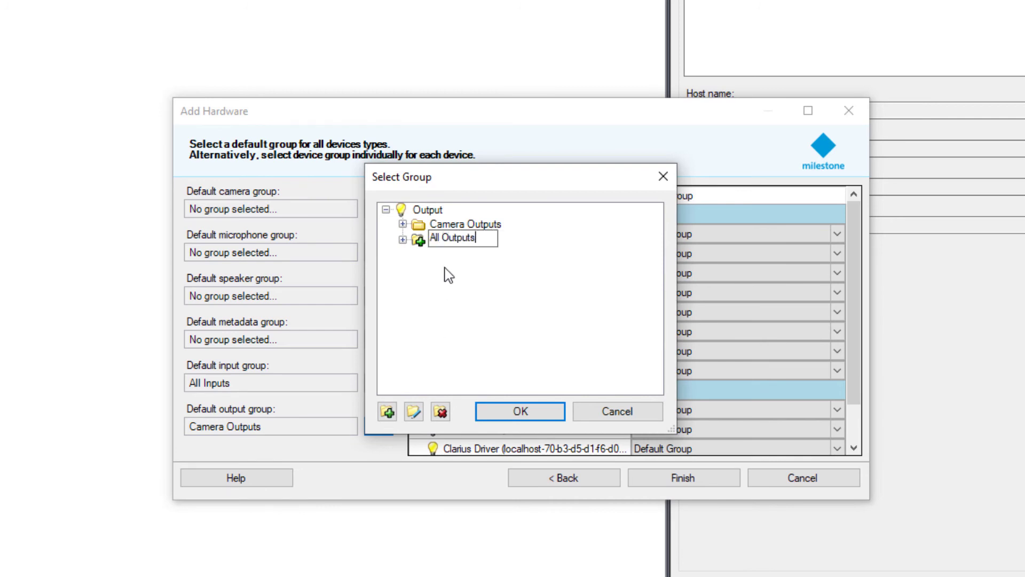
pyautogui.click(521, 413)
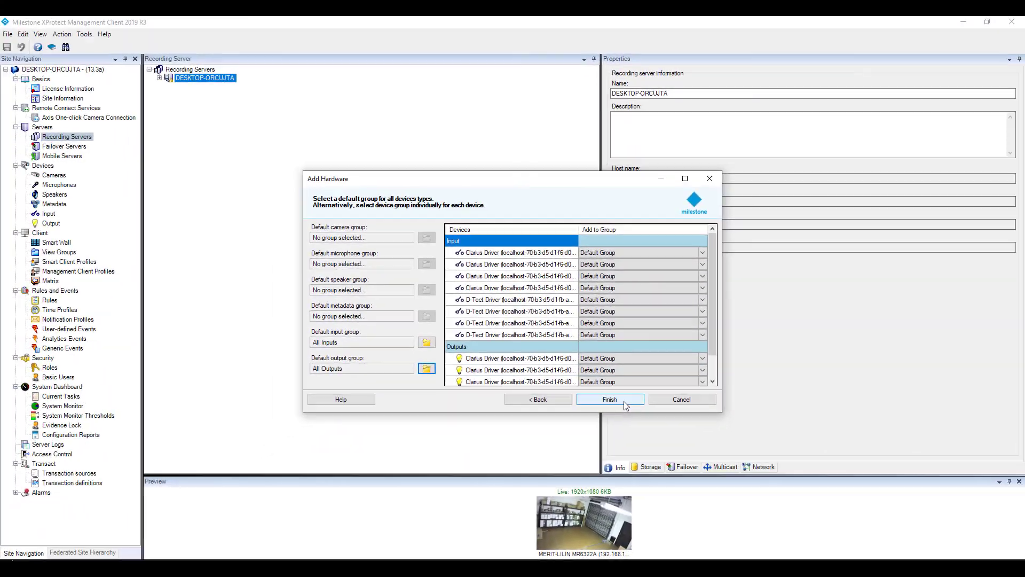
pyautogui.click(706, 480)
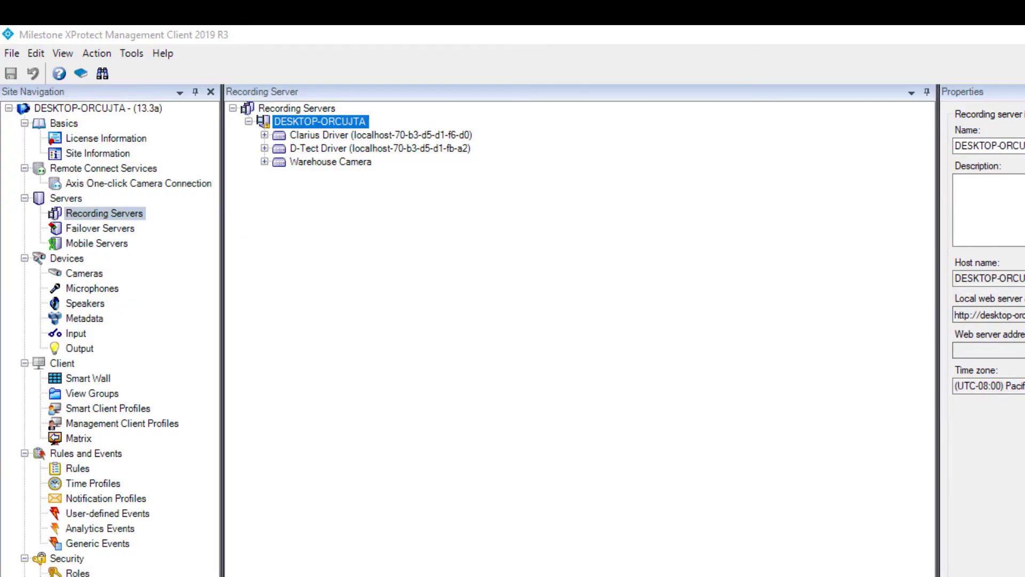
# Add a device group named DTECT Inputs under the Input devices
pyautogui.click(76, 334)
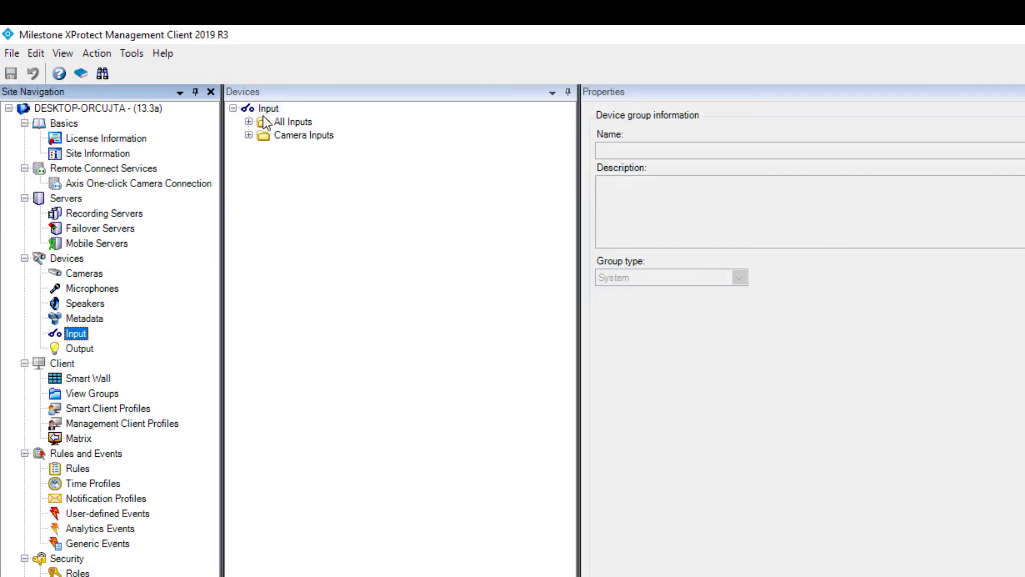
pyautogui.rightClick(269, 109)
pyautogui.click(300, 135)
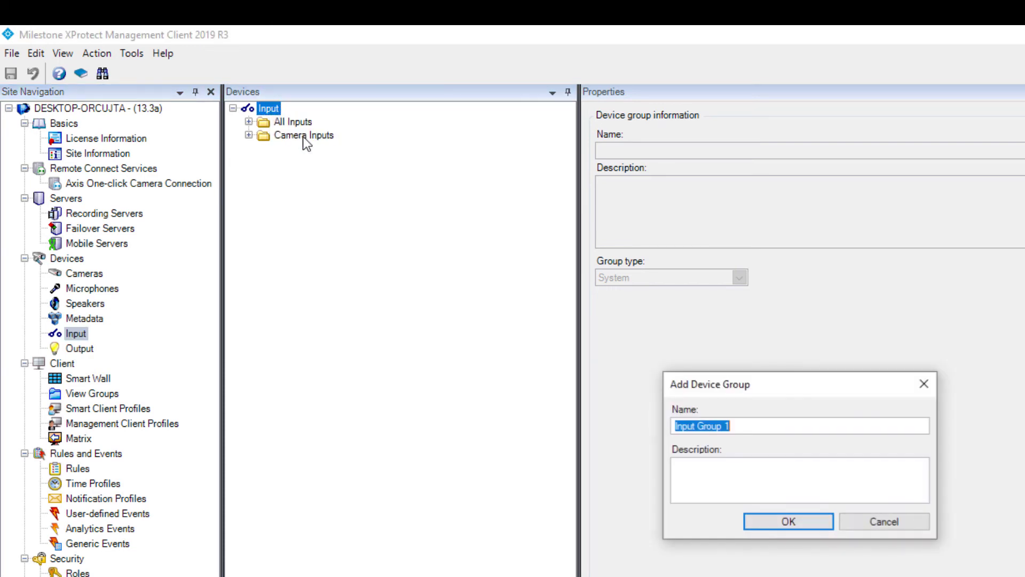
pyautogui.write('DTECT Inputs')
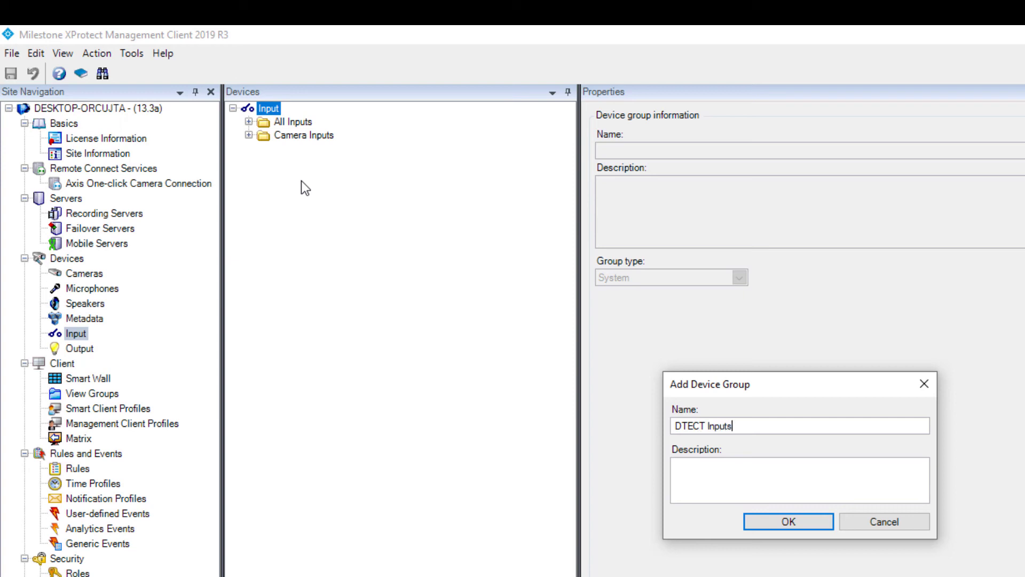
pyautogui.click(779, 517)
# Add another input device group named Clarius Inputs
pyautogui.rightClick(411, 313)
pyautogui.click(449, 337)
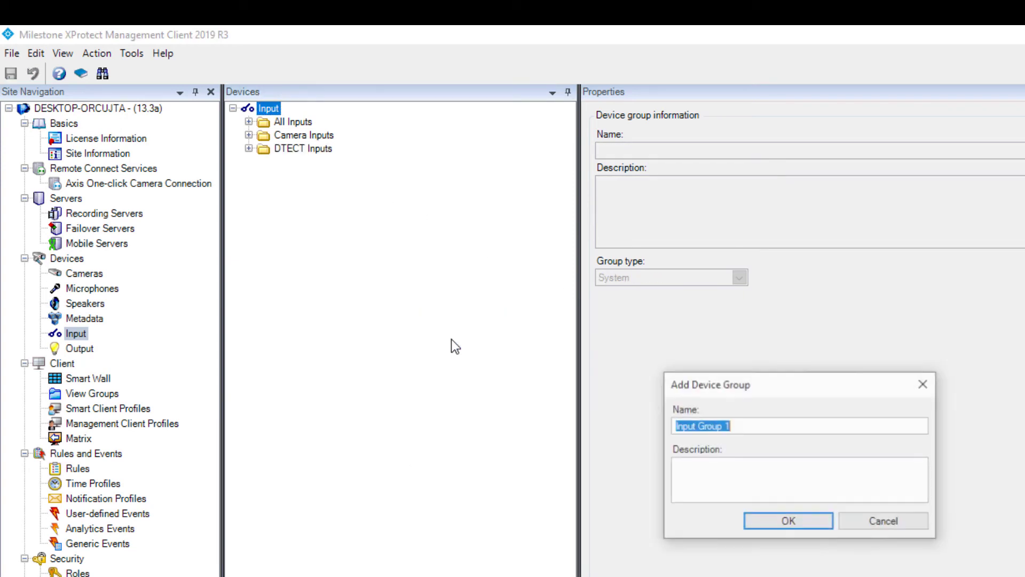
pyautogui.write('Clarius In')
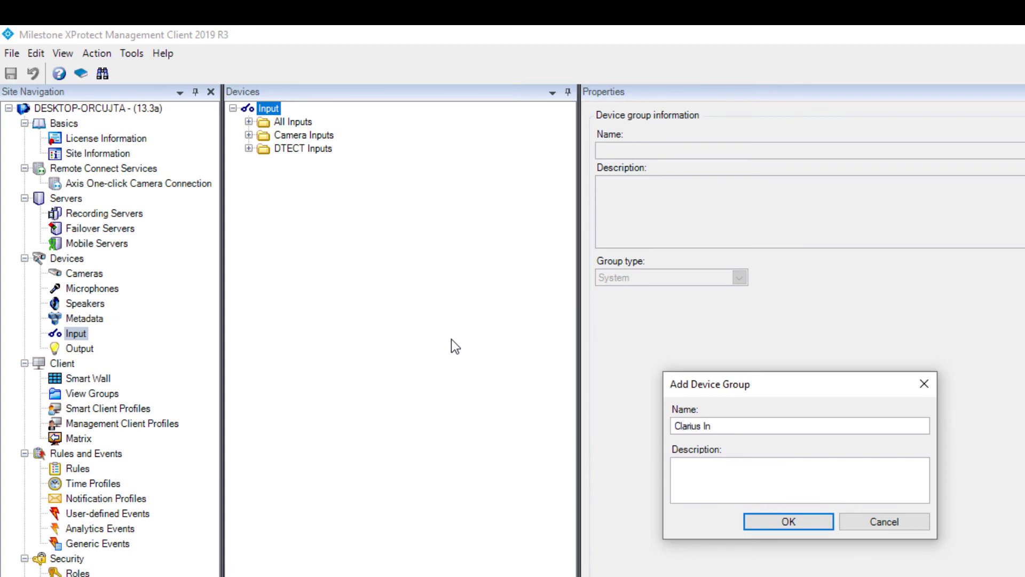
pyautogui.write('puts')
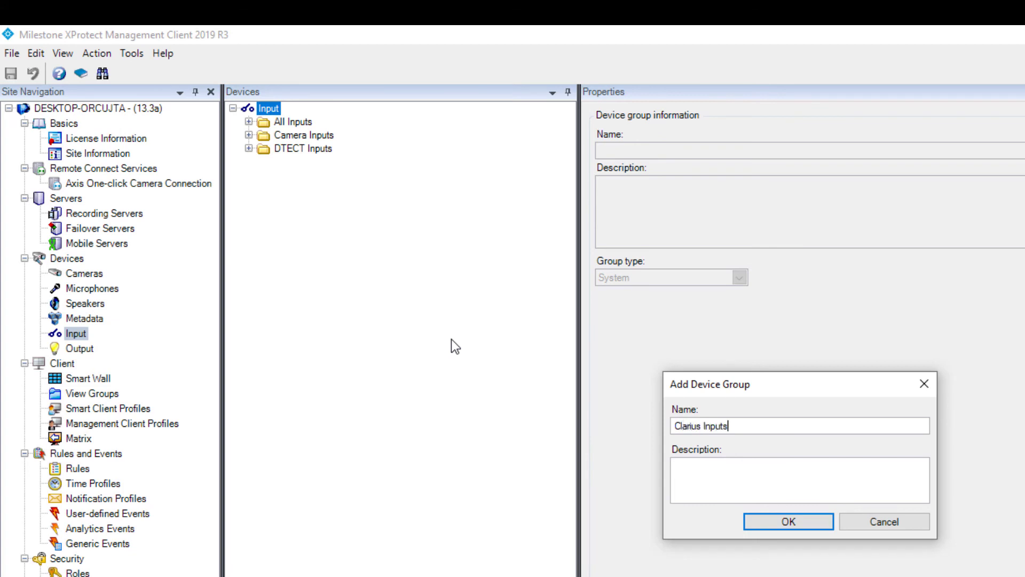
pyautogui.click(767, 523)
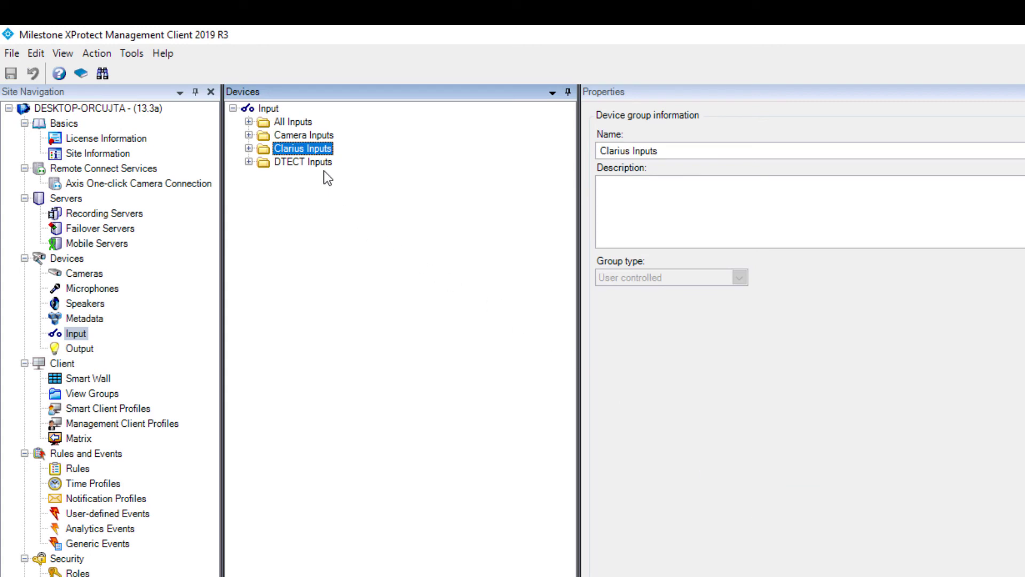
# Add the four Clarius Driver inputs from All Inputs as members of the Clarius Inputs group
pyautogui.rightClick(317, 148)
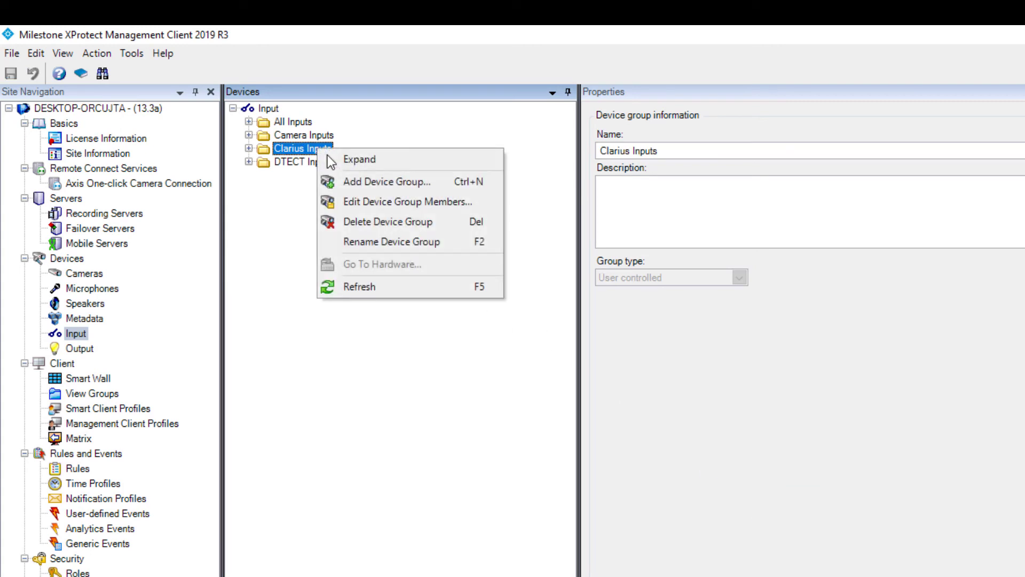
pyautogui.click(379, 202)
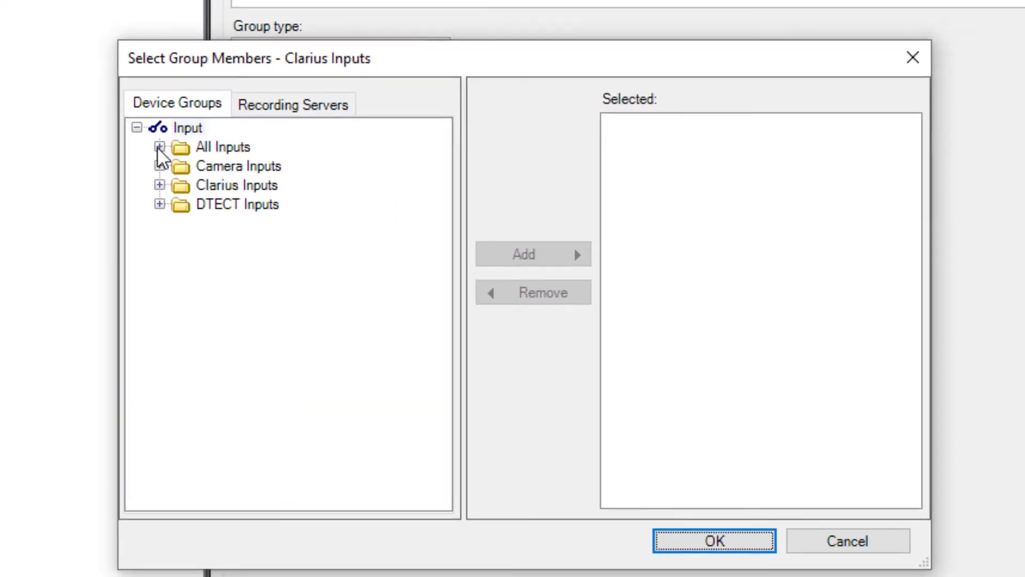
pyautogui.click(159, 147)
pyautogui.click(218, 164)
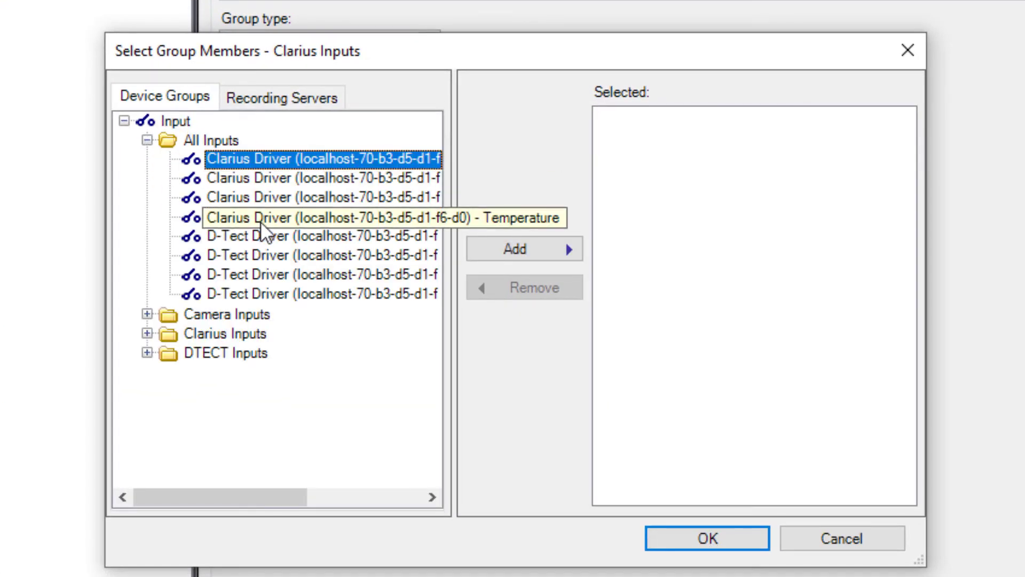
pyautogui.keyDown('shift'); pyautogui.click(262, 223); pyautogui.keyUp('shift')
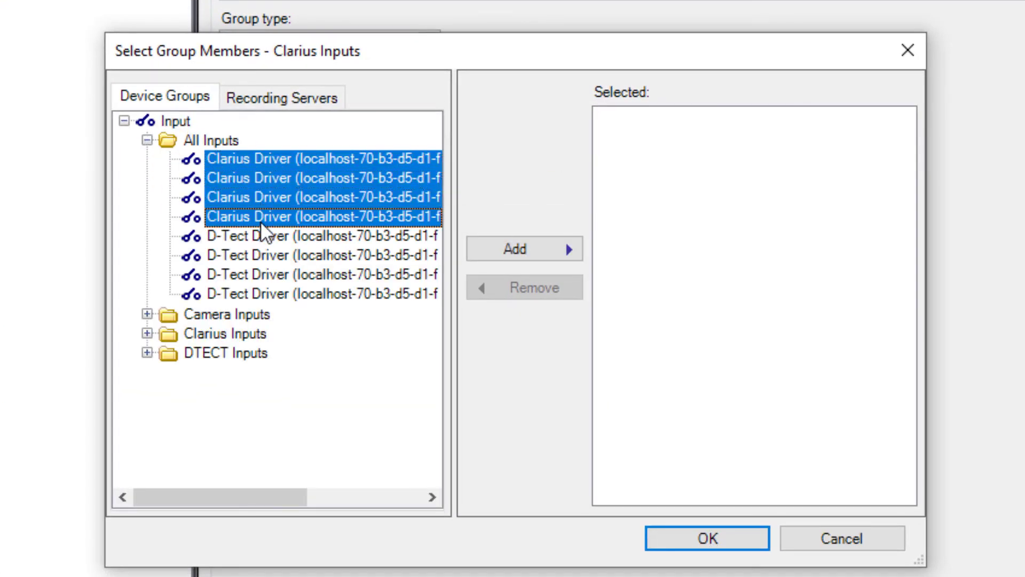
pyautogui.click(503, 249)
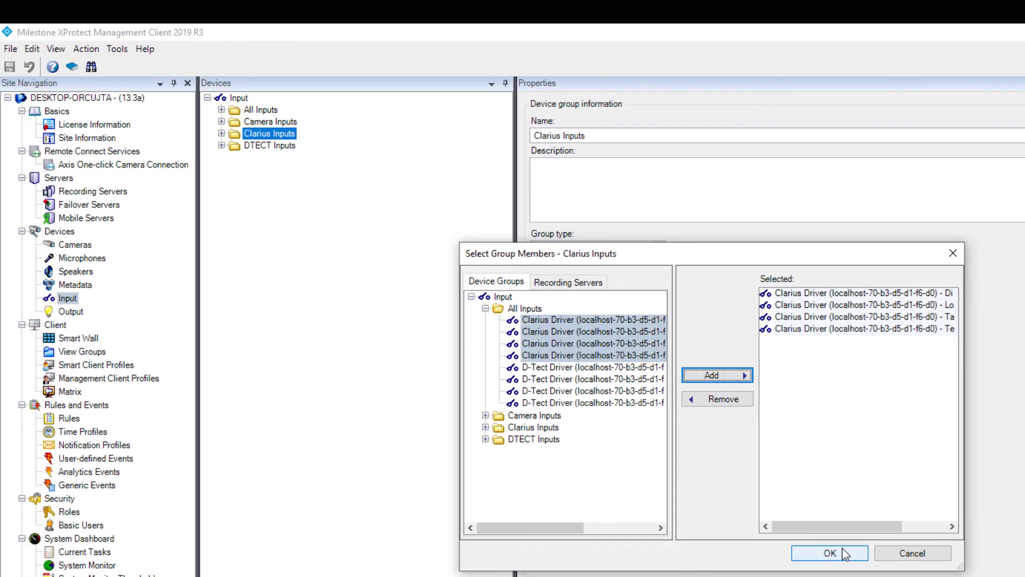
pyautogui.click(707, 538)
# Add the four D-Tect Driver inputs from All Inputs as members of the DTECT Inputs group
pyautogui.click(275, 197)
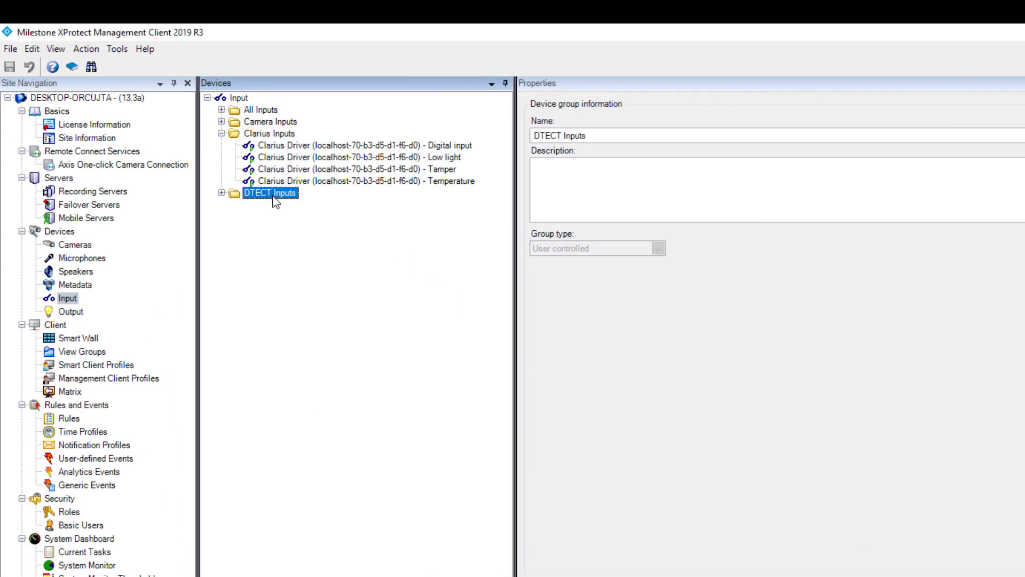
pyautogui.rightClick(275, 200)
pyautogui.click(320, 243)
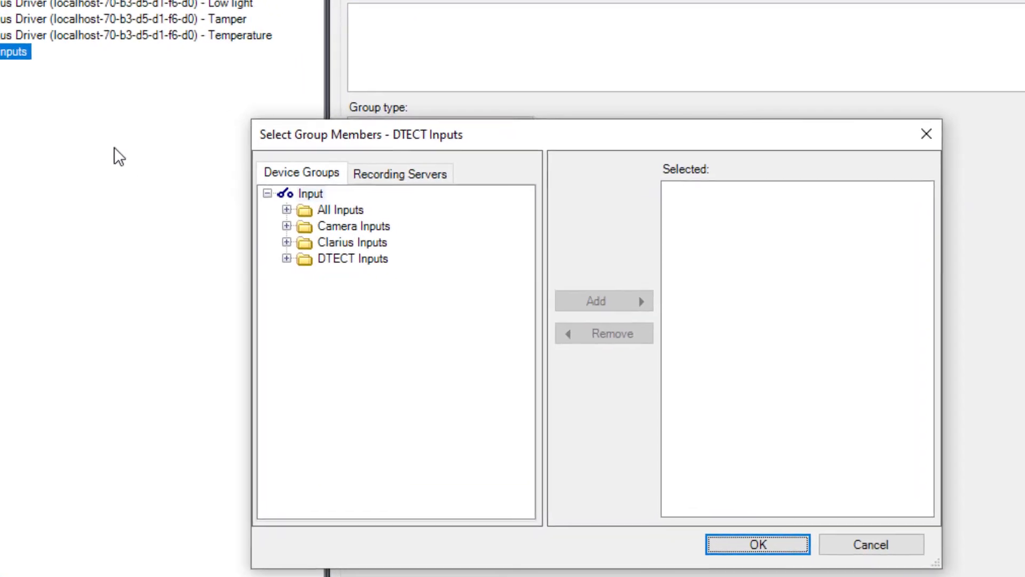
pyautogui.click(276, 203)
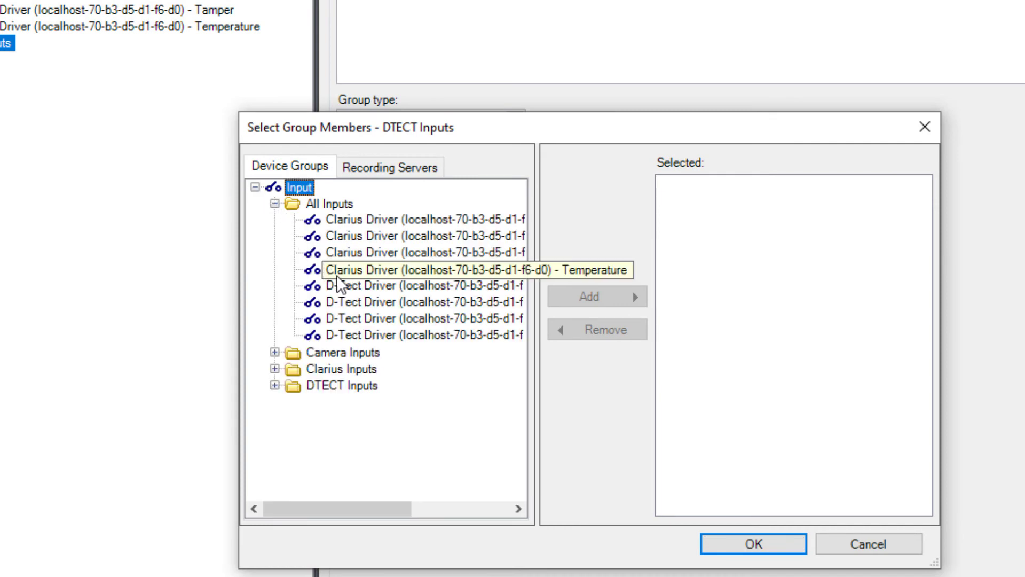
pyautogui.click(343, 284)
pyautogui.keyDown('shift'); pyautogui.click(365, 338); pyautogui.keyUp('shift')
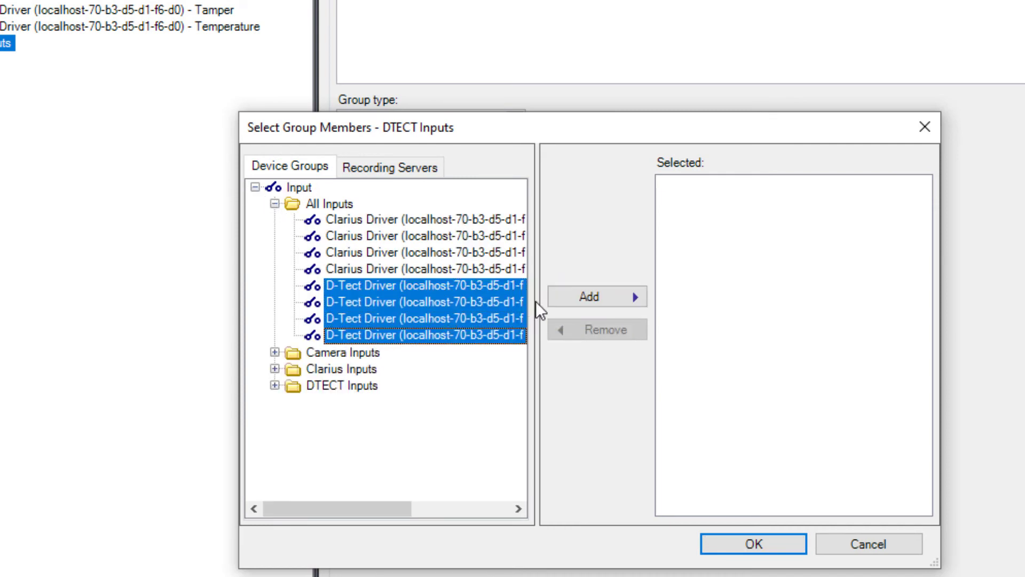
pyautogui.click(562, 295)
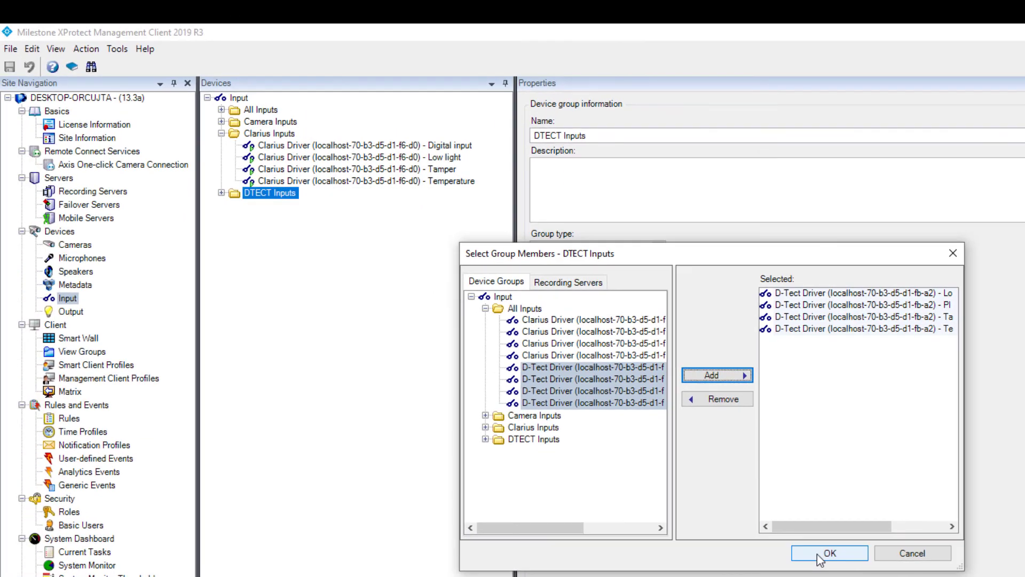
pyautogui.click(753, 543)
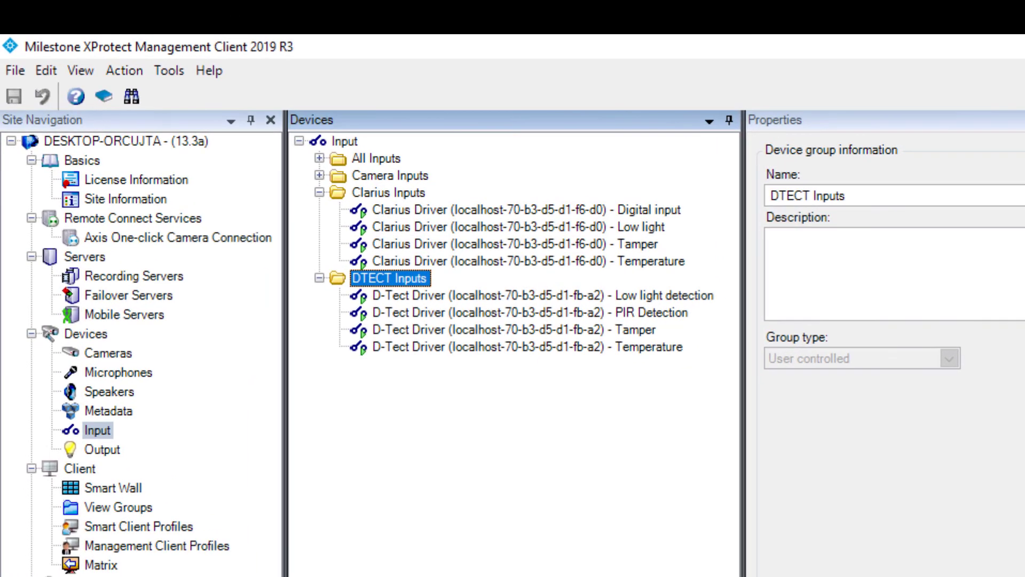